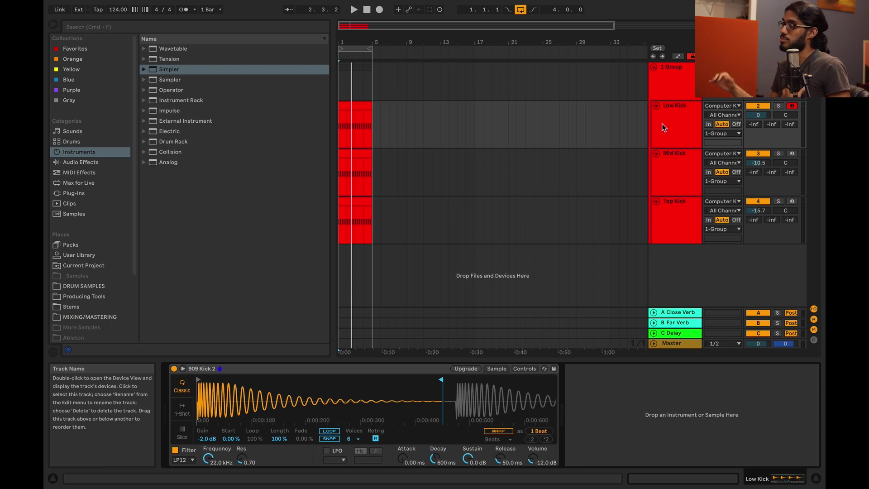
- Select the Low Kick track and play the loop to hear its kick sample
click(678, 155)
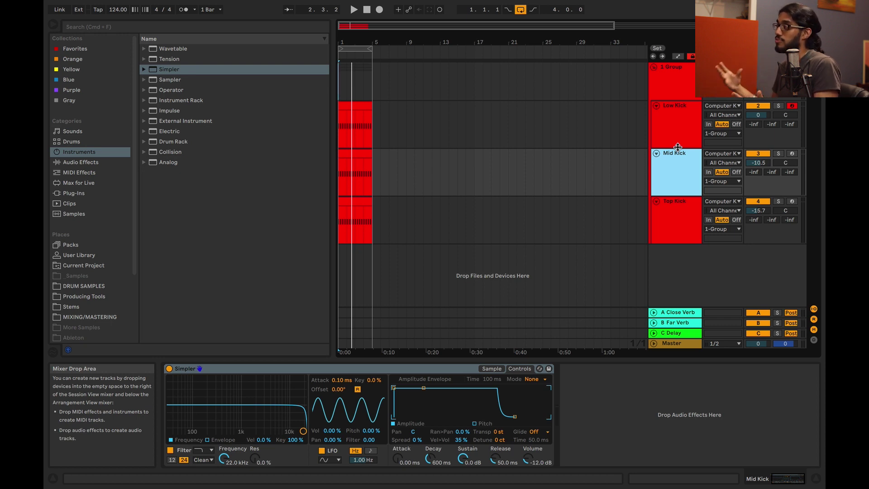
click(695, 124)
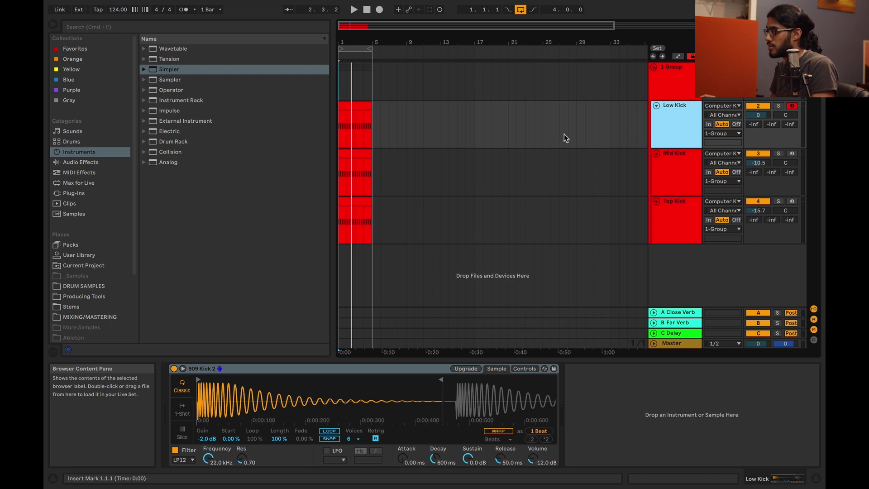
click(677, 171)
click(677, 130)
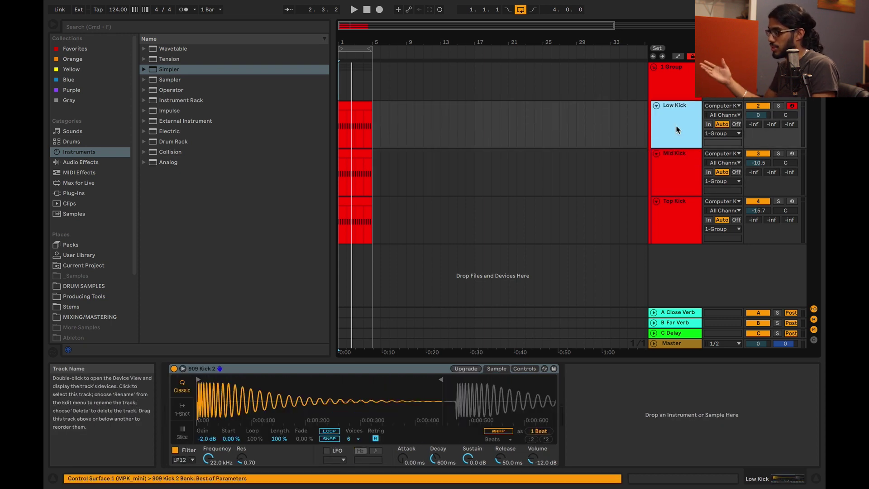
key(space)
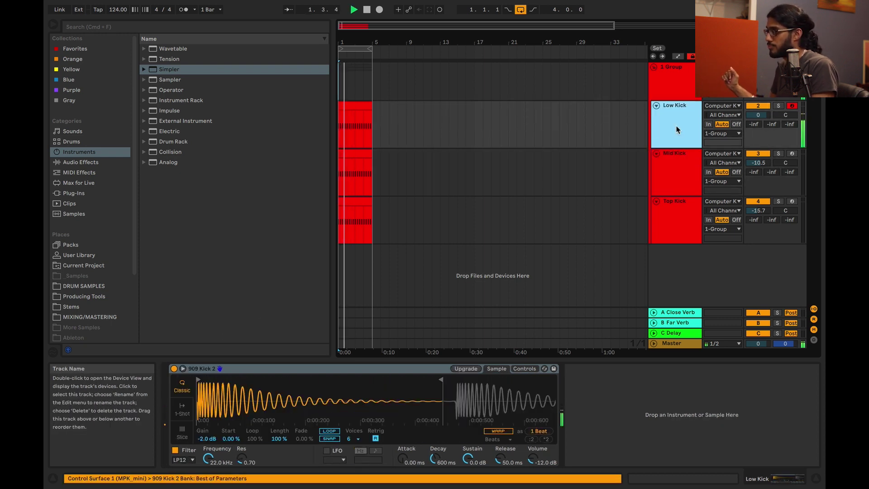
key(space)
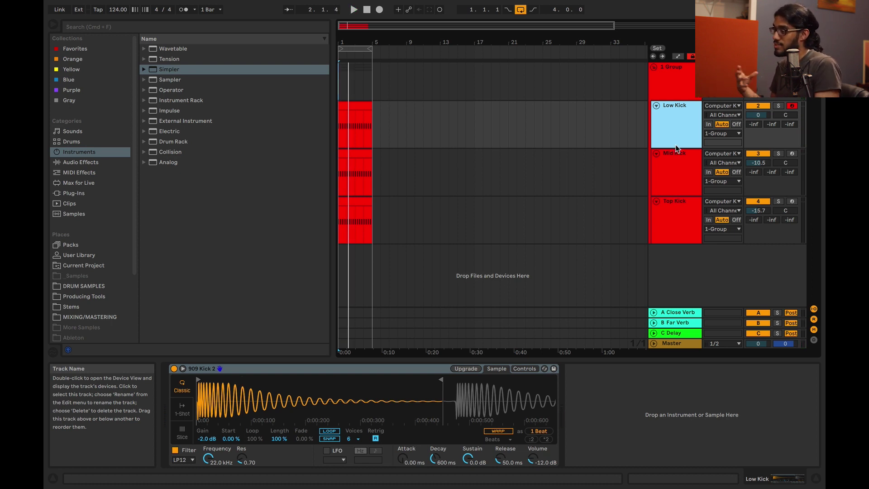
- Add an EQ Eight to the Low Kick track and play the loop with its expanded frequency display to examine the low kick
click(81, 162)
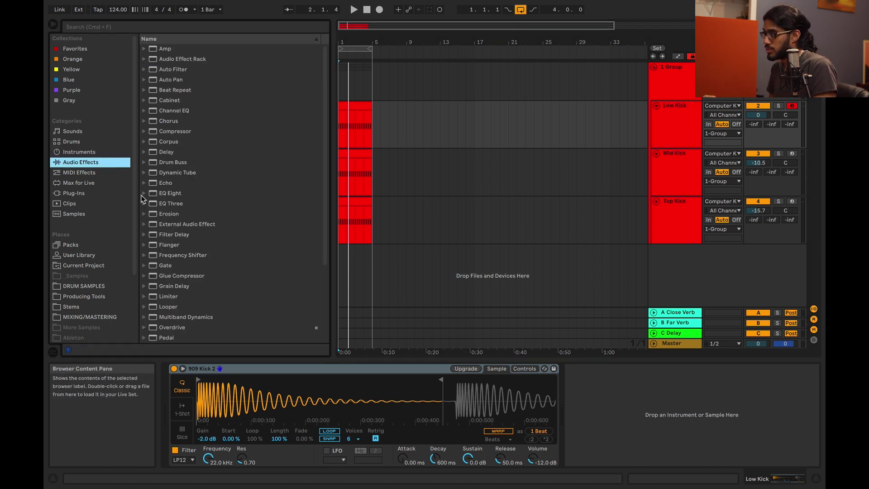
click(161, 193)
drag(161, 194, 624, 430)
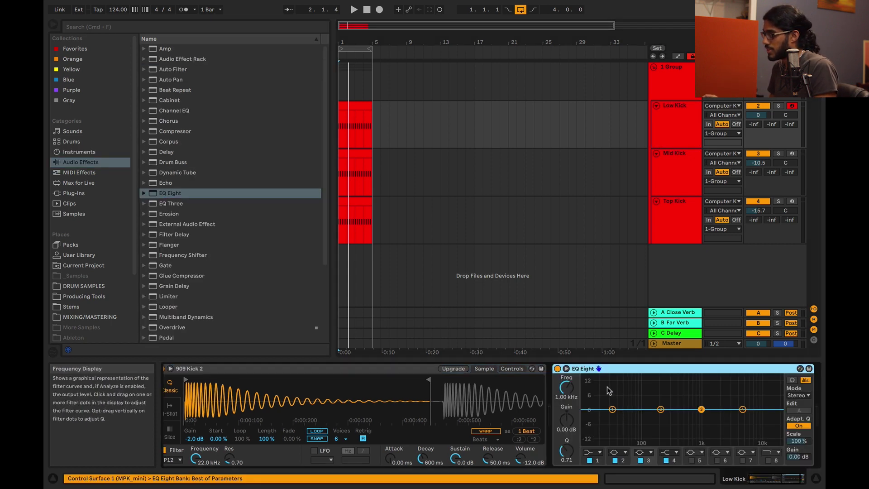
click(566, 368)
drag(573, 287, 572, 99)
key(space)
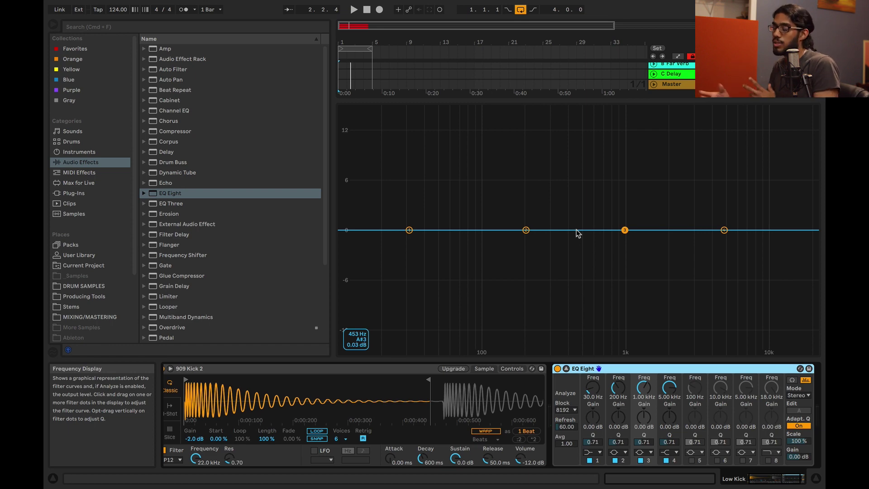
click(565, 368)
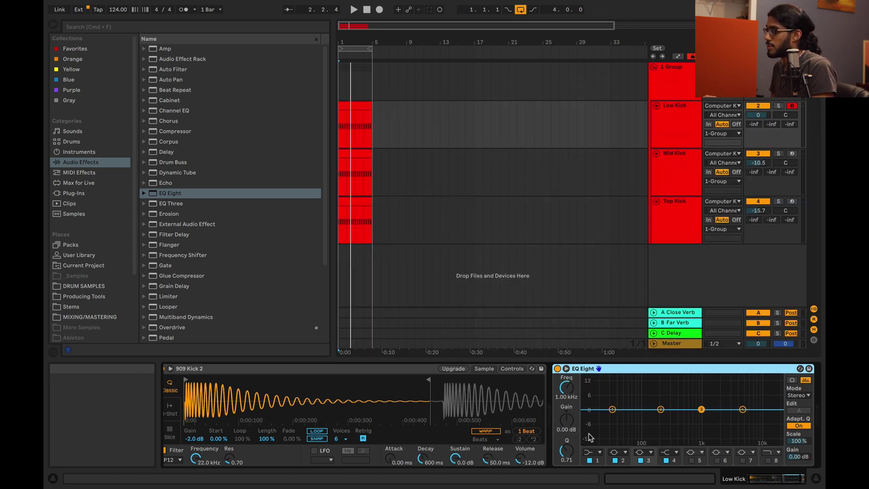
- For the Mid Kick track, search the drum library for 707 and audition the kick samples found there
click(671, 194)
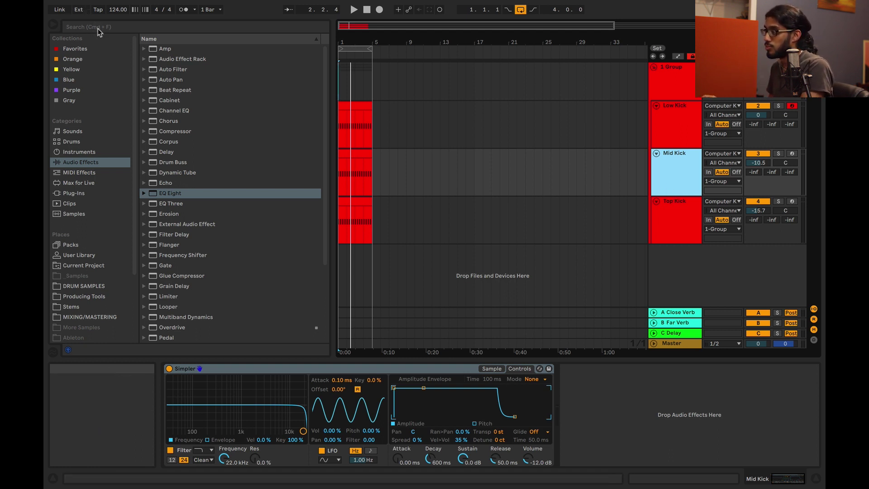
click(82, 151)
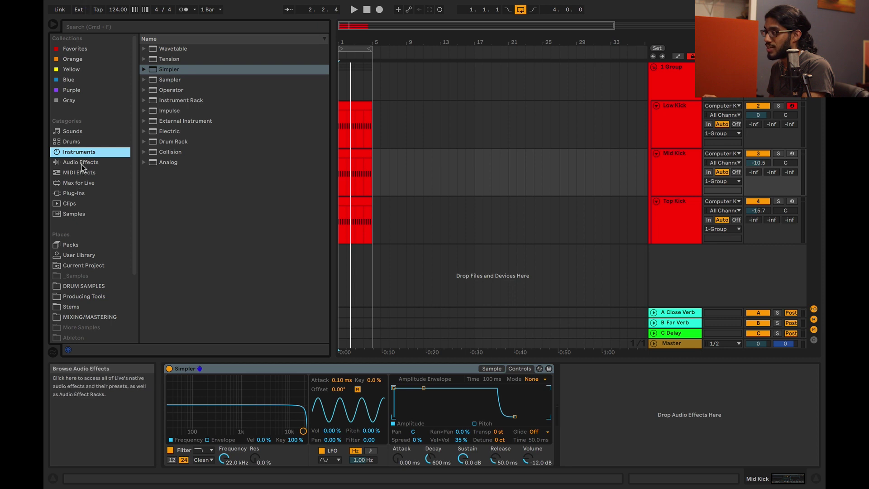
click(79, 141)
click(112, 28)
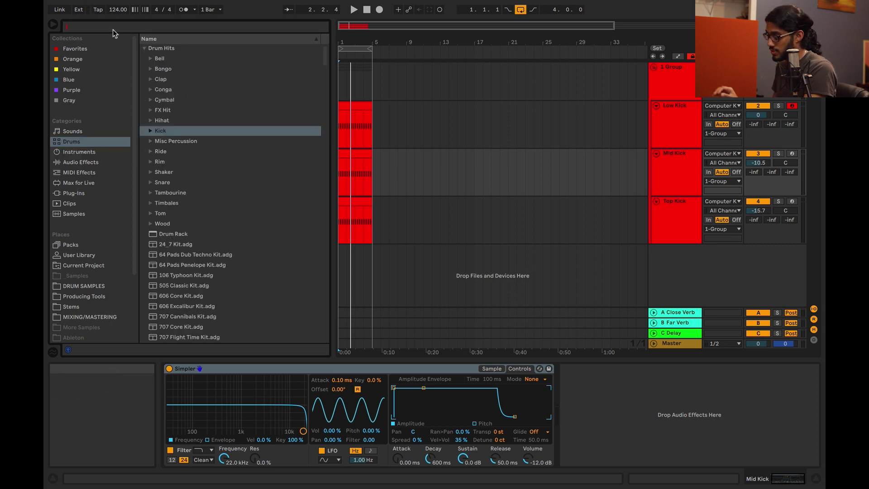
text(707)
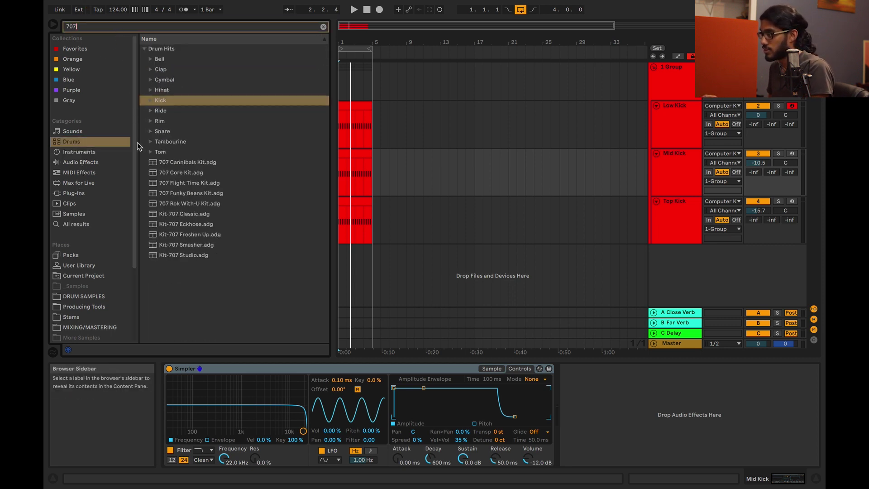
click(150, 101)
click(173, 110)
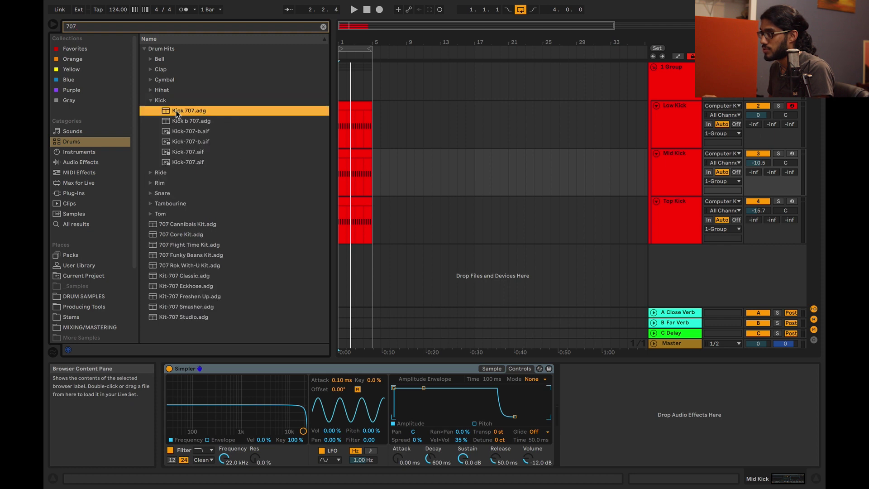
click(191, 143)
click(193, 151)
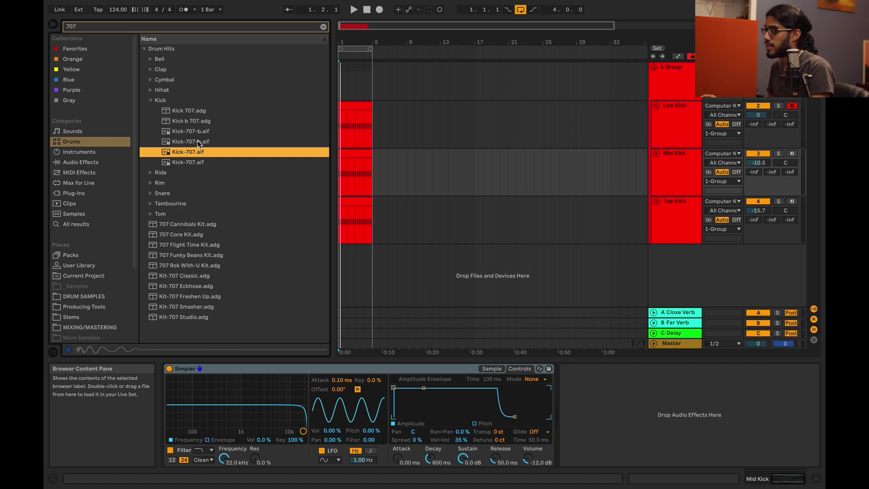
- Load Kick-707.aif into the Mid Kick track's empty Simpler and play the track soloed
double_click(670, 164)
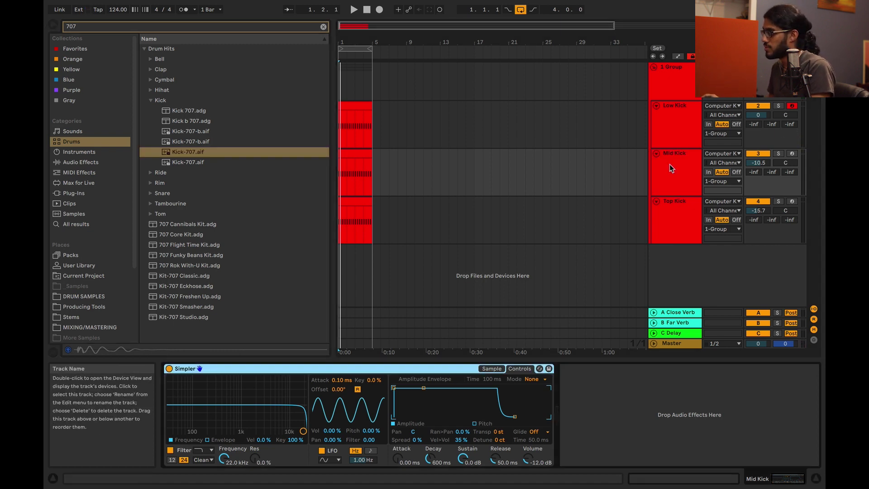
click(491, 369)
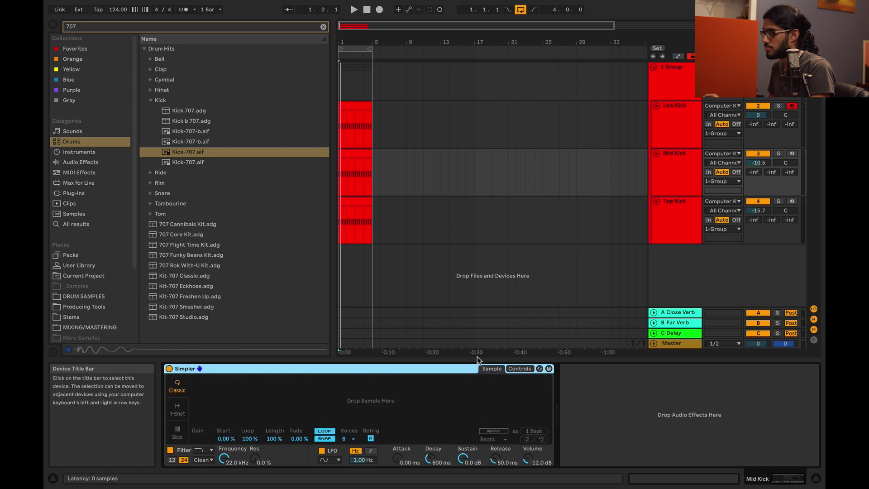
drag(194, 152, 297, 409)
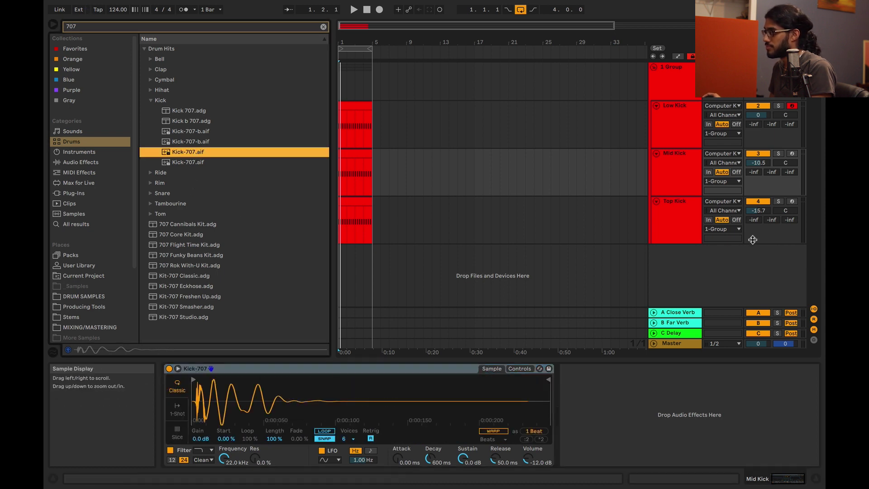
click(779, 154)
key(space)
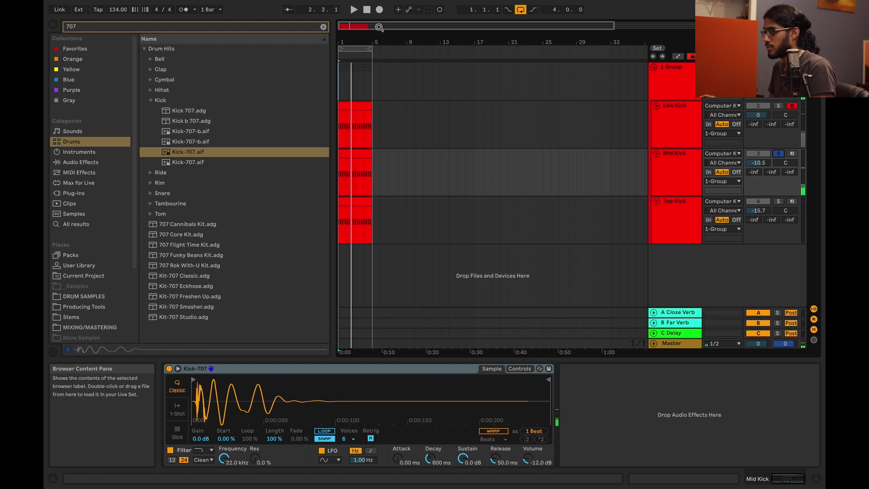
- Clear the browser search, add an EQ Eight to the Mid Kick track and set its first filter to the steep 48 dB/octave low cut
click(323, 27)
click(69, 162)
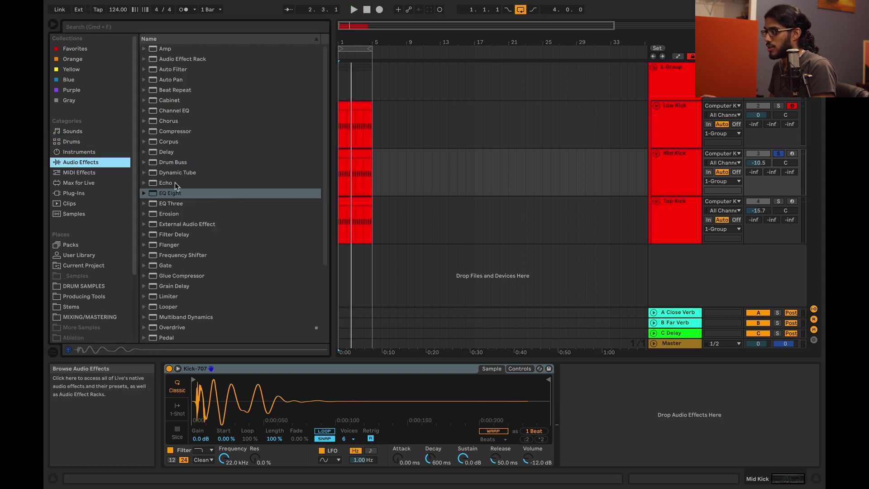
drag(172, 189, 684, 179)
click(594, 452)
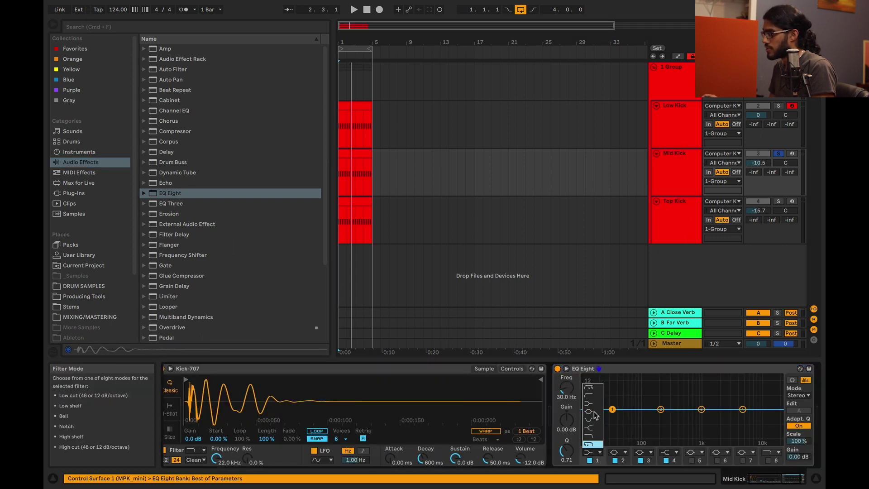
click(592, 395)
click(593, 452)
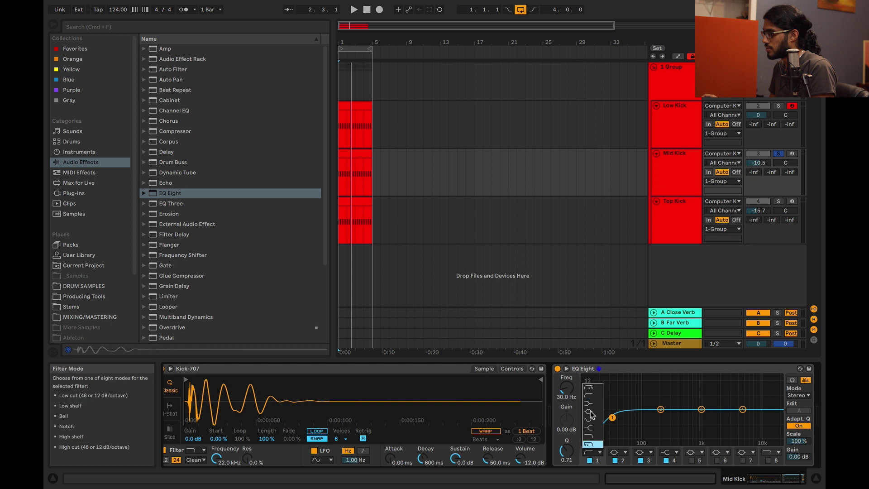
click(592, 387)
- Set the Mid Kick's low cut frequency to 271 Hz during playback, and unsolo the track
key(space)
drag(566, 388, 566, 356)
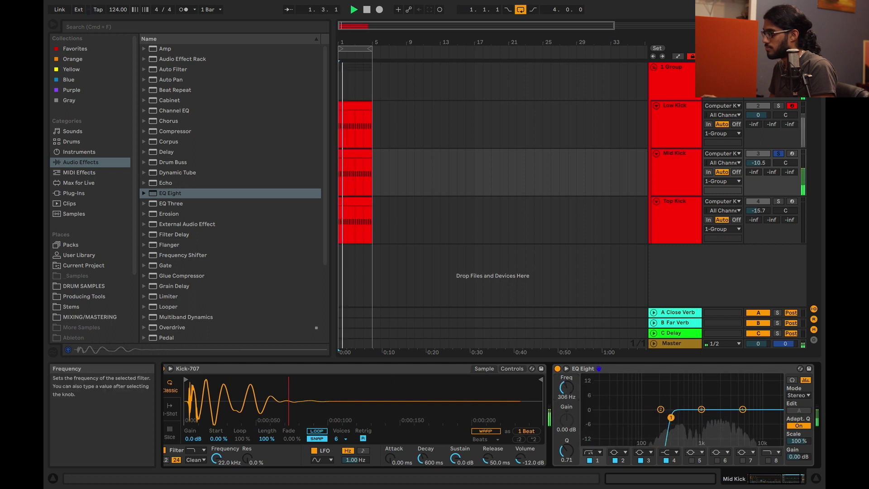
drag(566, 387, 566, 390)
click(779, 155)
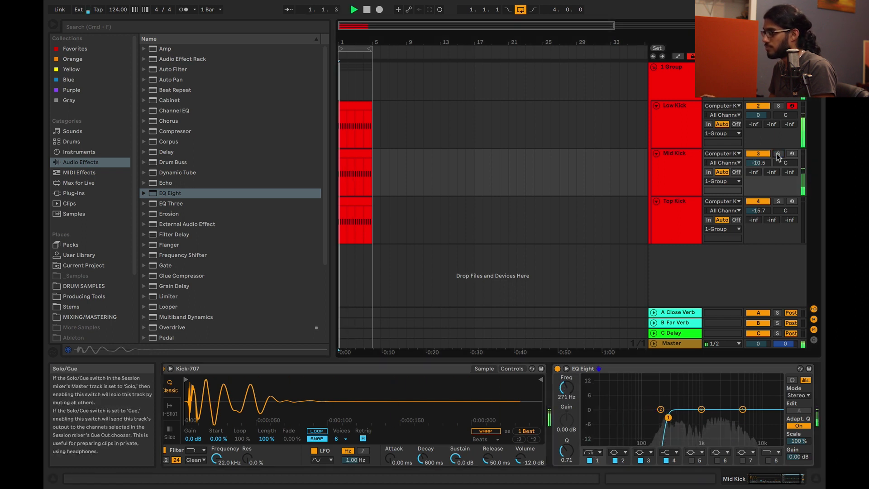
key(space)
- Examine the start of the Kick-707 waveform up close in Simpler
drag(204, 390, 204, 423)
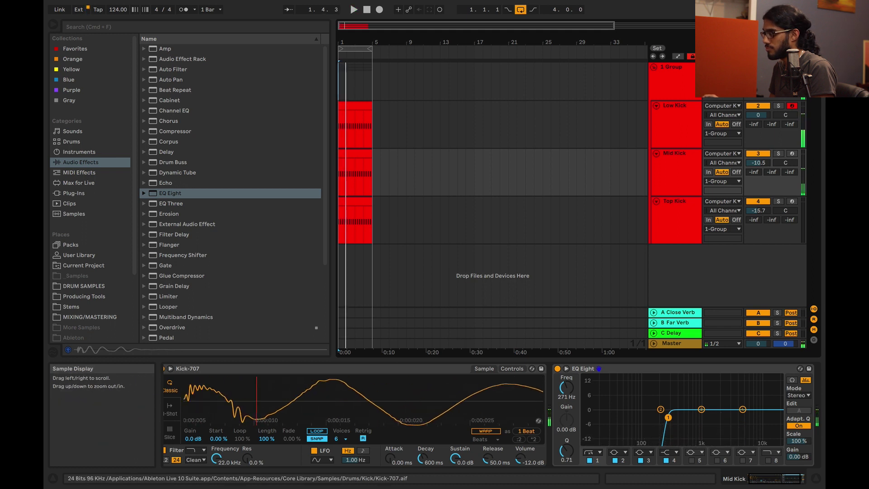
drag(293, 393, 330, 393)
click(223, 380)
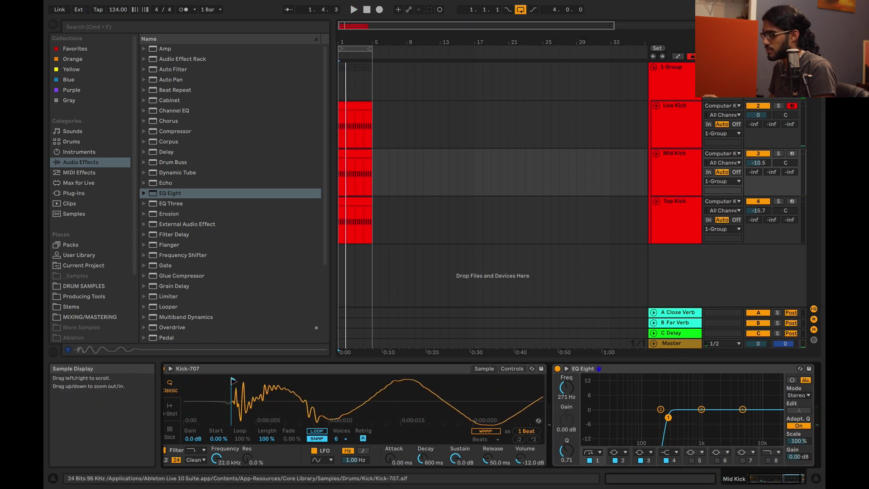
drag(244, 388, 194, 387)
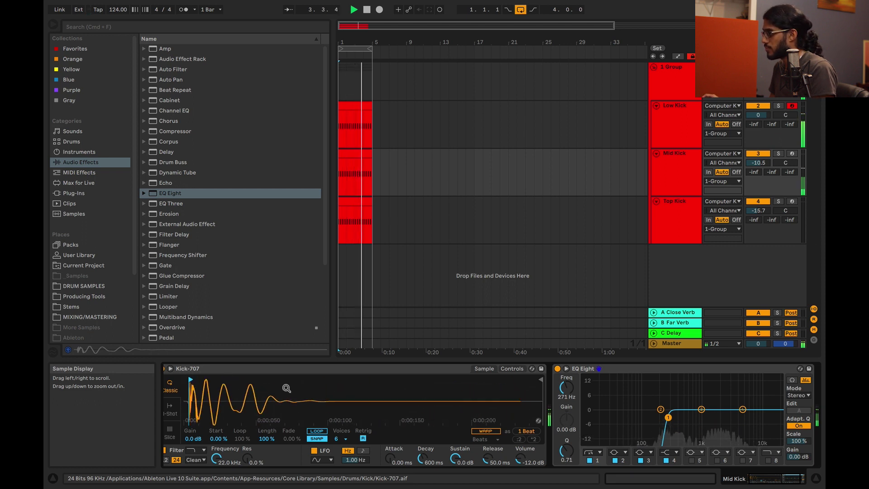
- Transpose the Kick-707 sample down several semitones and raise the Mid Kick's low cut to 367 Hz with a Q of 0.66
click(512, 368)
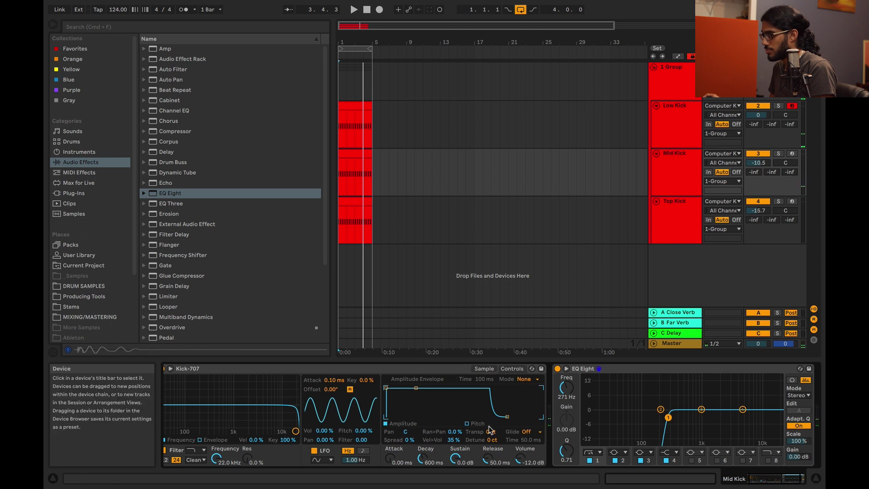
drag(492, 432, 492, 443)
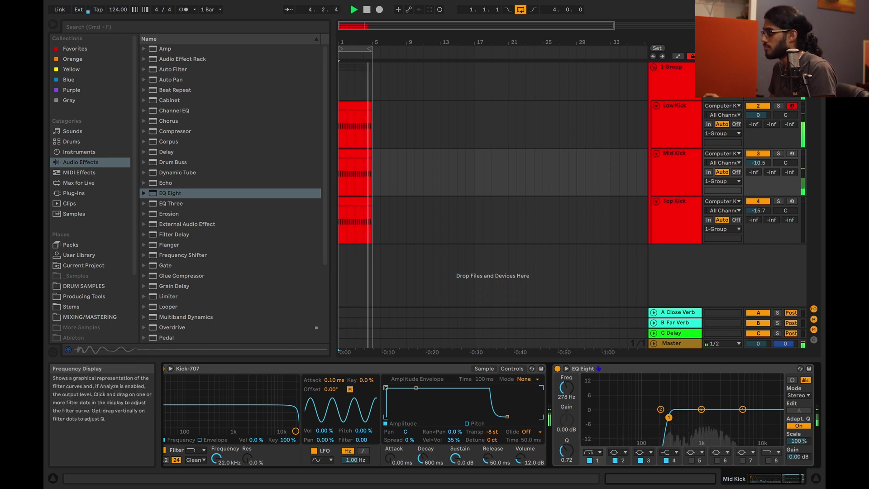
drag(668, 417, 676, 418)
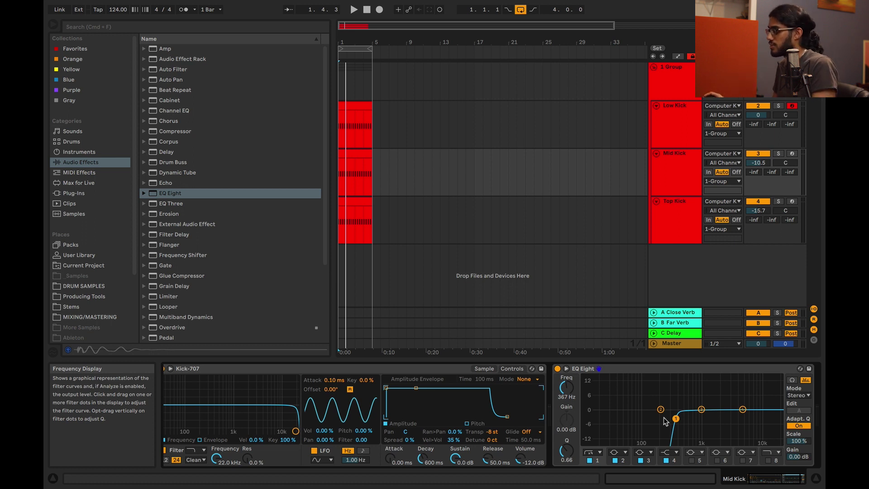
- Compare the kick layers with the Mid Kick track muted and unmuted, and lower its volume to -11.1 dB
click(767, 153)
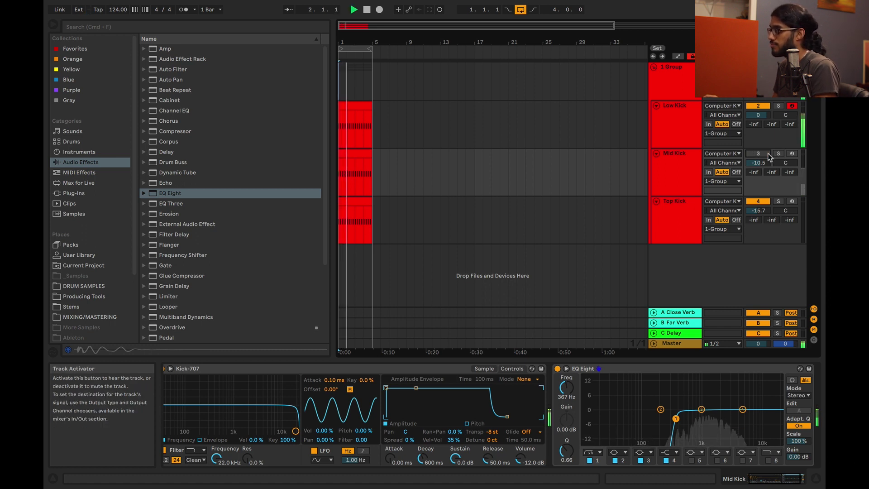
key(space)
click(767, 154)
key(space)
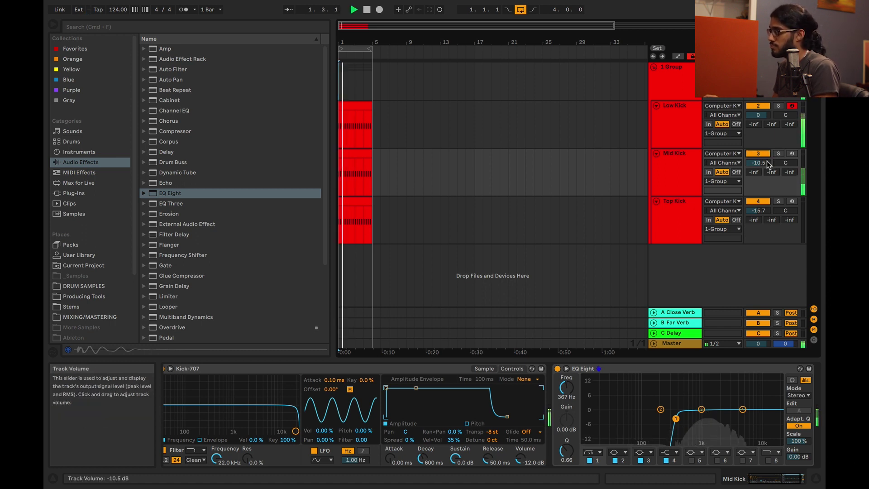
drag(767, 163, 769, 165)
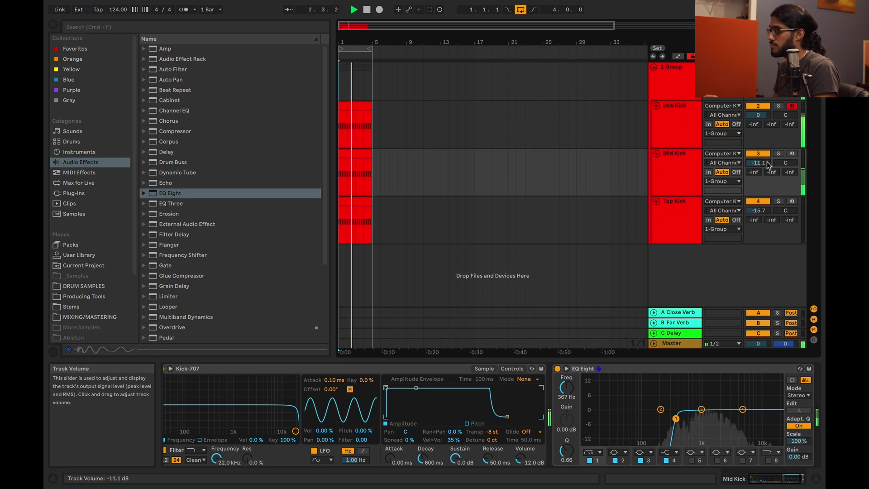
key(space)
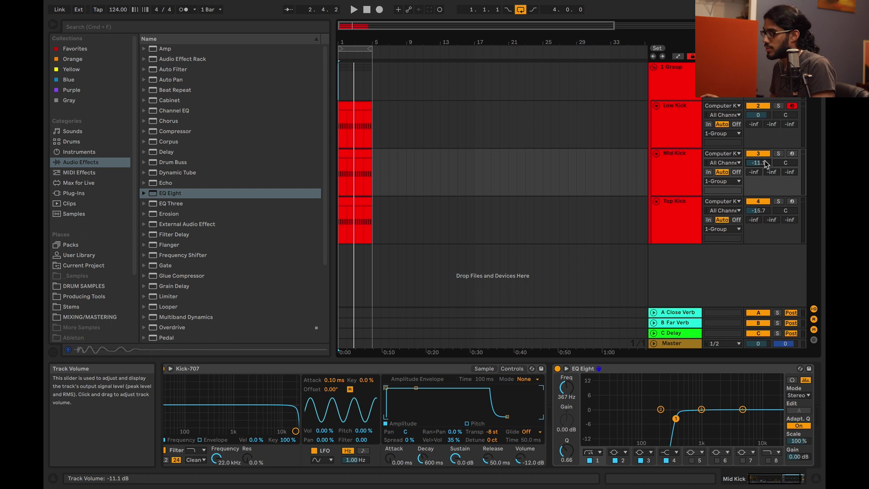
- For the Top Kick track, browse Producing Tools to the favourite open-hat (OH) samples in My Samples
click(683, 214)
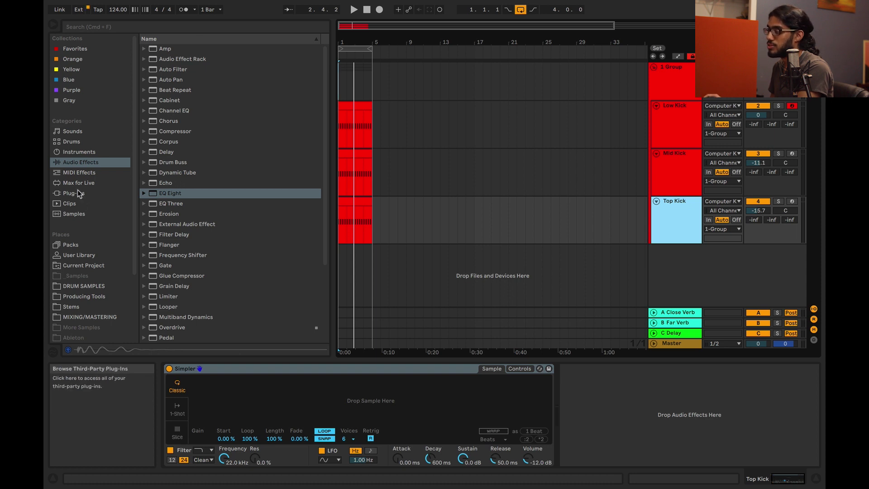
click(100, 299)
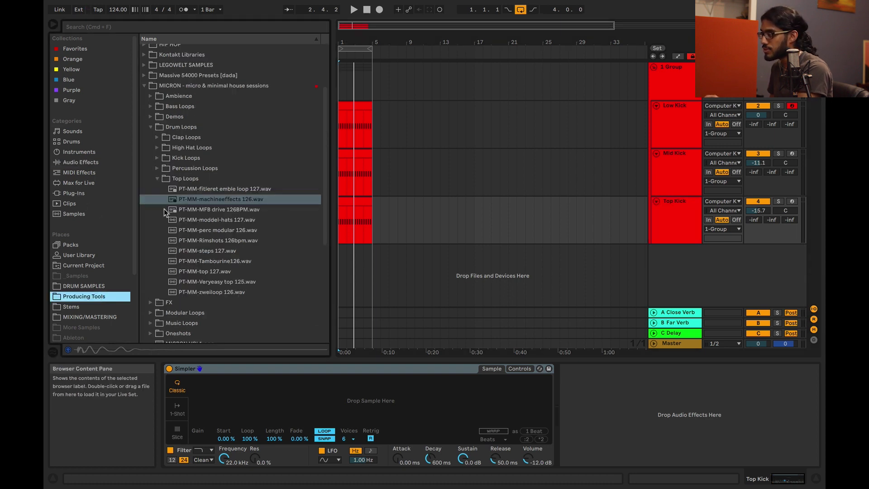
click(143, 86)
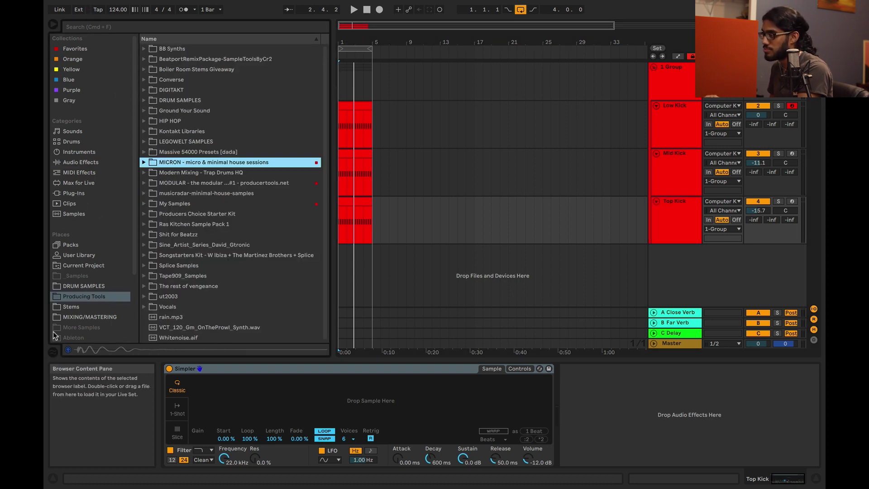
click(79, 287)
click(80, 297)
click(145, 203)
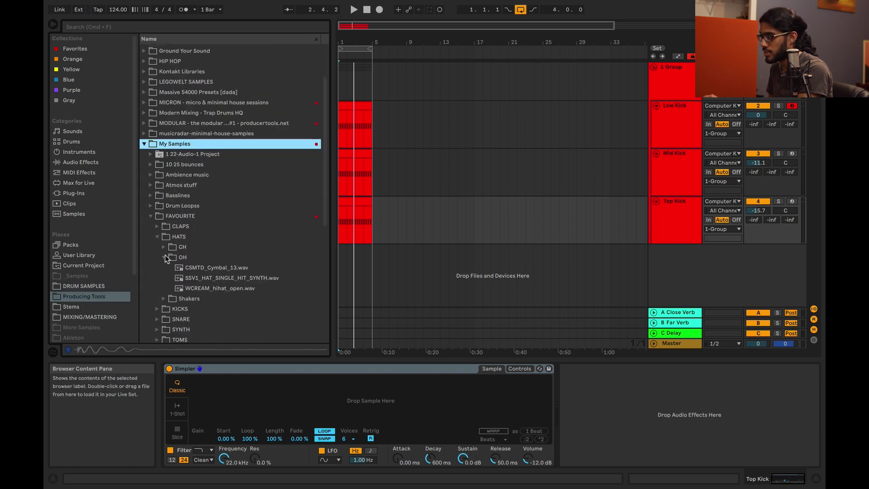
scroll(166, 258, down, 3)
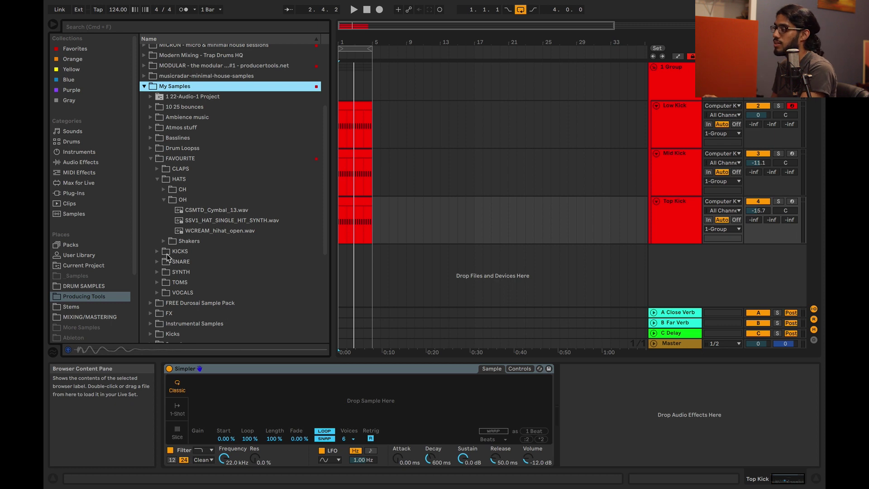
- Audition WCREAM_hihat_open.wav and SSV1_HAT_SINGLE_HIT_SYNTH.wav, and load the SSV1 hat into the Top Kick's empty Simpler
click(180, 232)
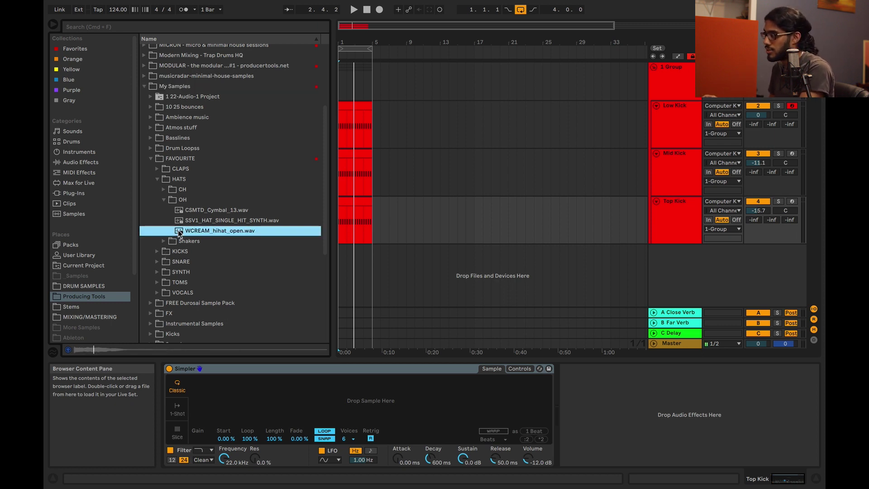
click(186, 221)
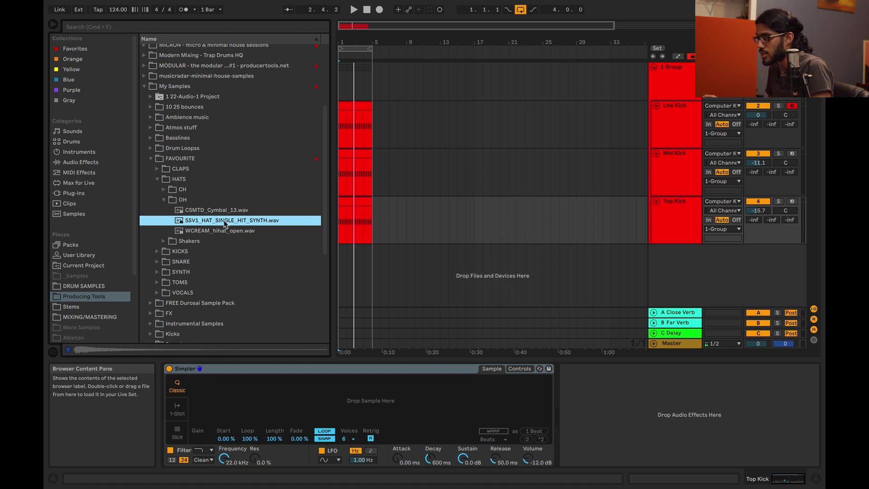
drag(384, 393, 385, 398)
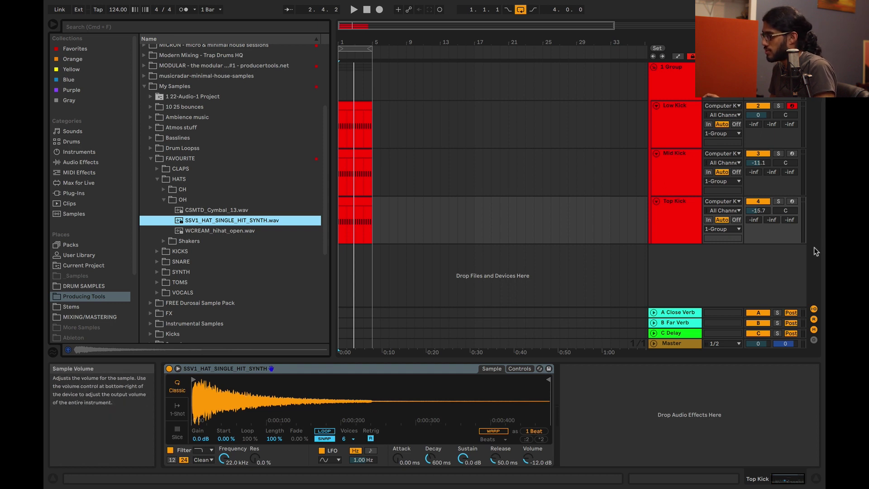
- Solo the Top Kick during playback and shorten its amplitude envelope to a 367 ms decay with sustain at -inf dB
click(778, 201)
key(space)
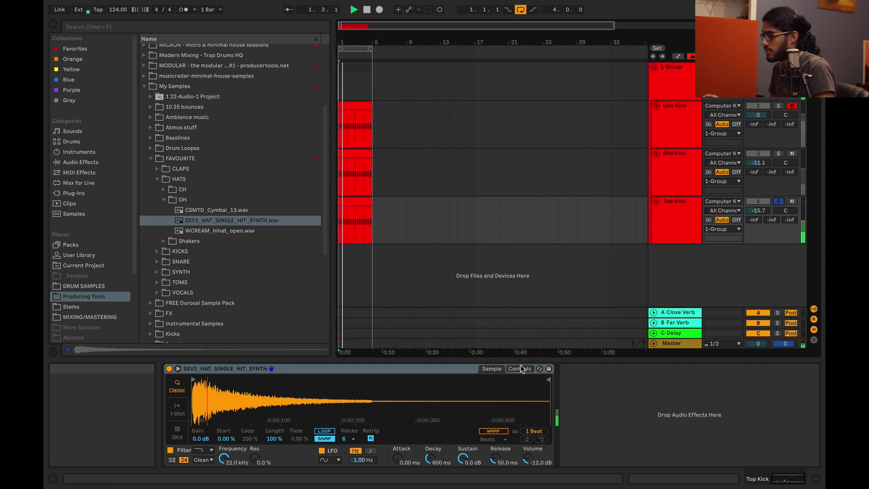
click(520, 368)
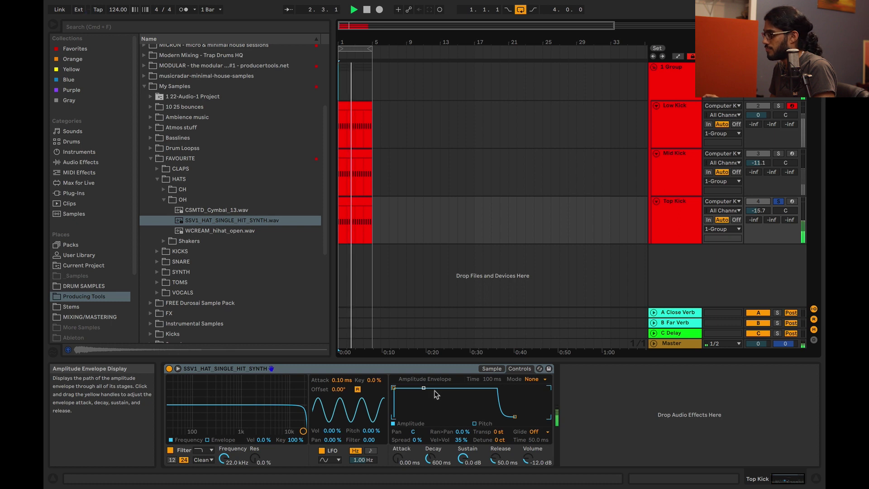
key(space)
drag(423, 388, 417, 416)
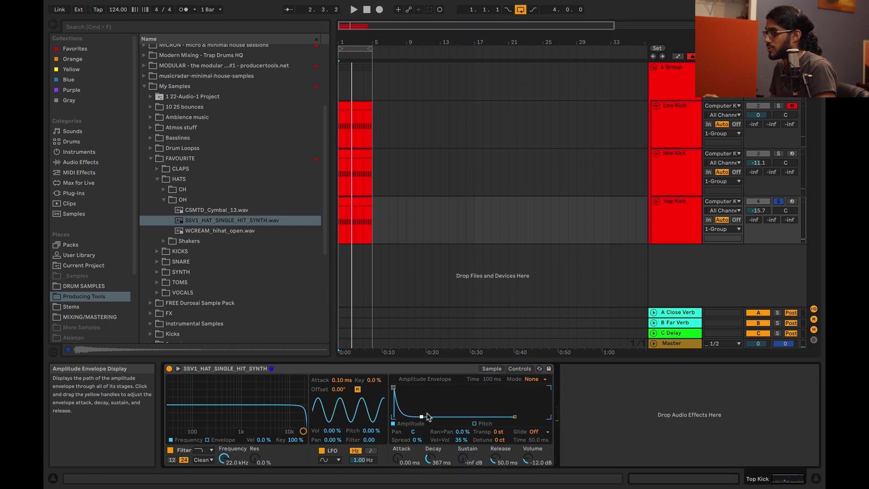
key(space)
drag(430, 416, 425, 418)
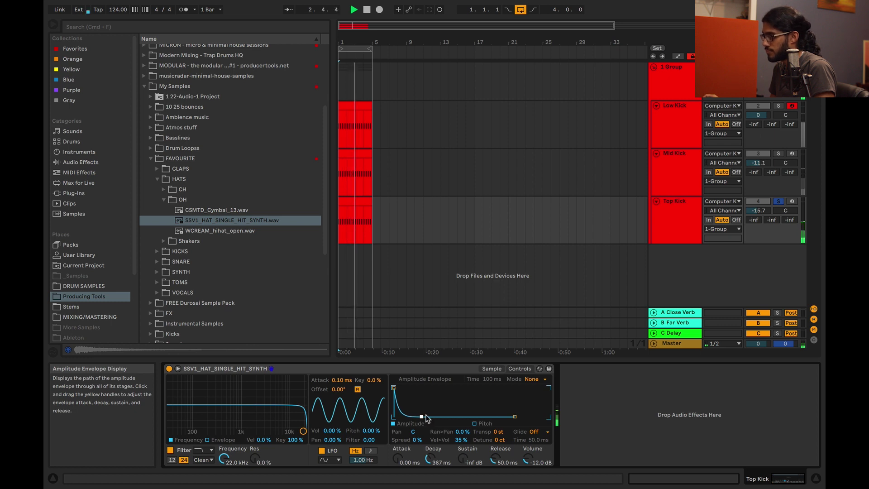
- Unsolo the Top Kick, play all the layers together and lower its track volume to -20.8 dB
click(779, 201)
key(space)
key(space)
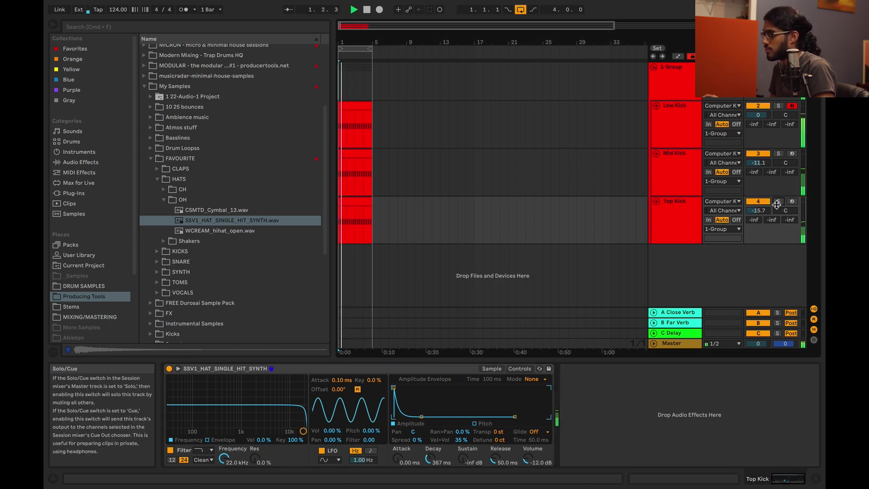
drag(758, 210, 758, 221)
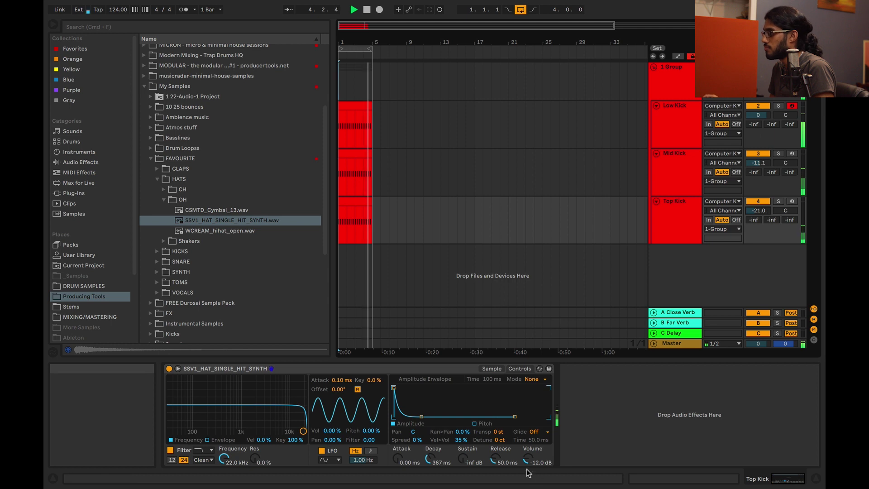
drag(758, 210, 758, 213)
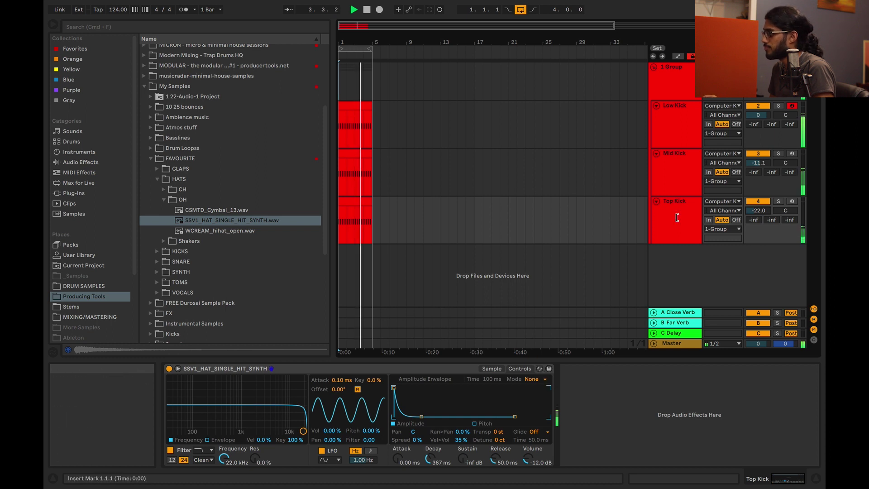
drag(759, 211, 759, 207)
key(space)
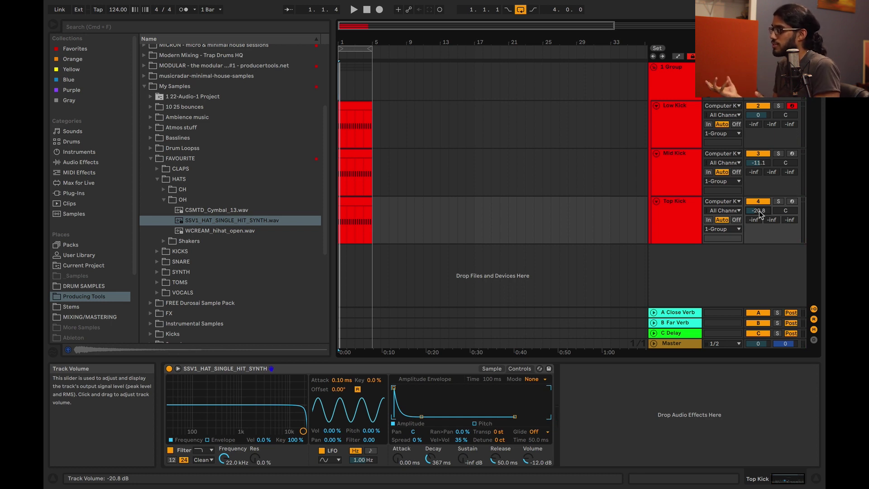
- Review the devices on the Low Kick, Mid Kick and Top Kick tracks
click(692, 135)
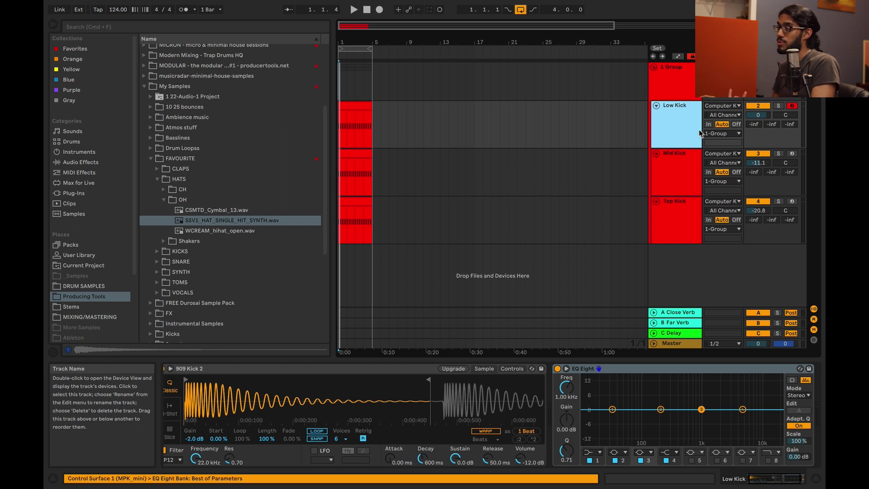
click(678, 169)
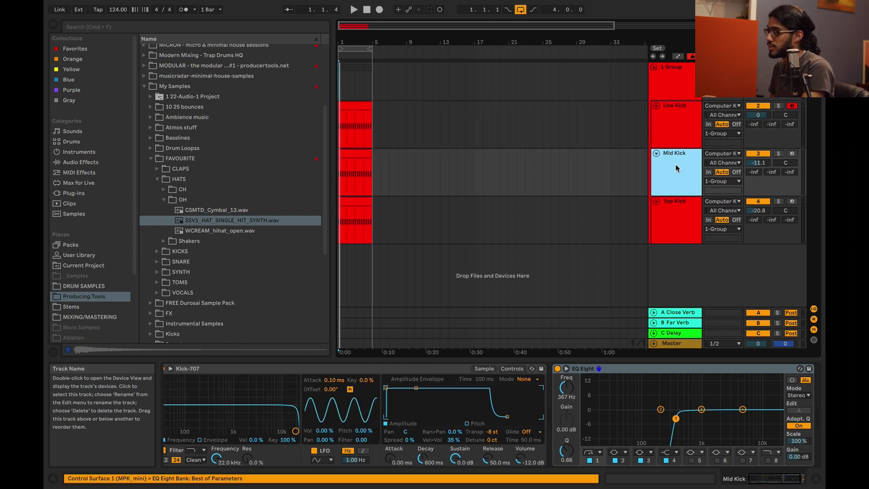
click(670, 202)
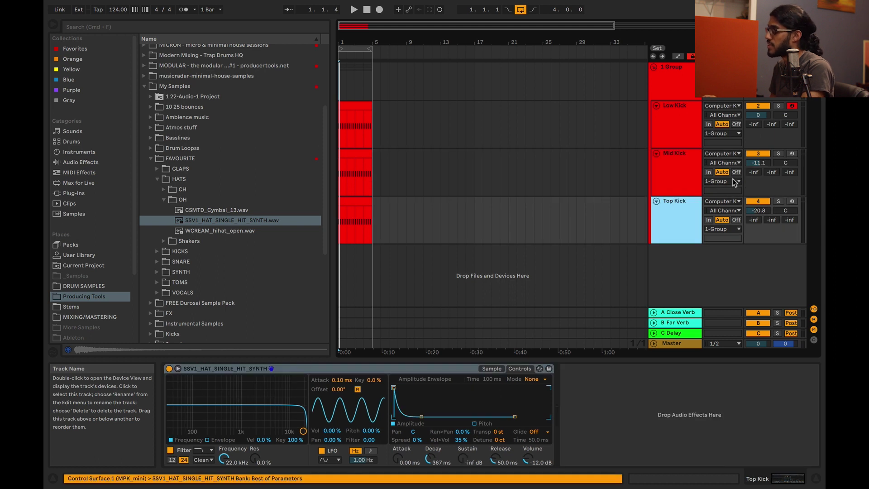
click(672, 144)
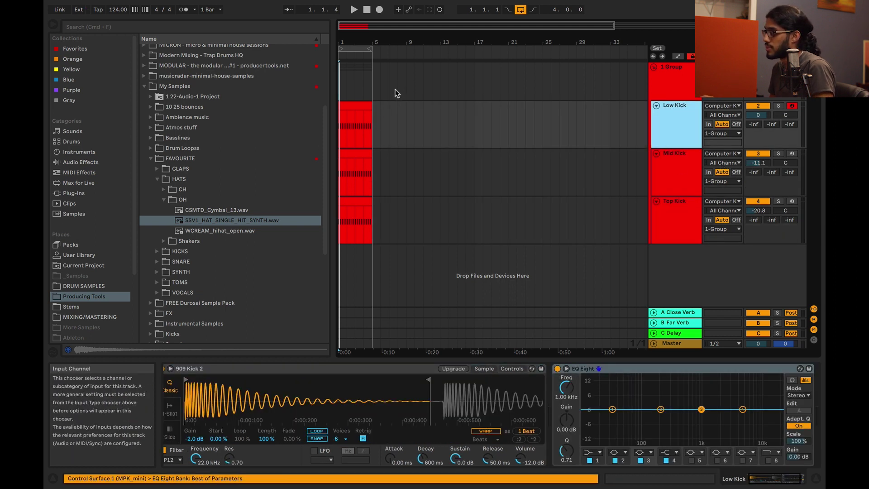
click(348, 83)
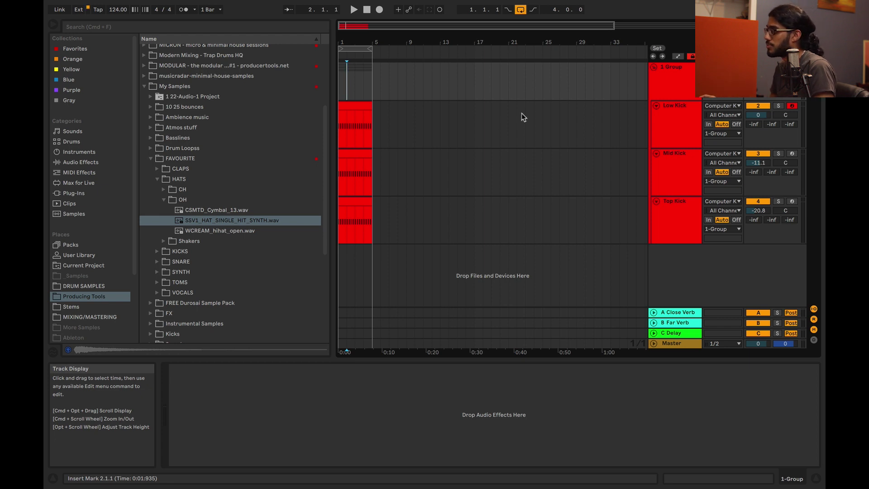
- Play the kick and bring the Mid Kick and Top Kick layers back in one after the other to compare them
click(758, 154)
key(space)
click(759, 154)
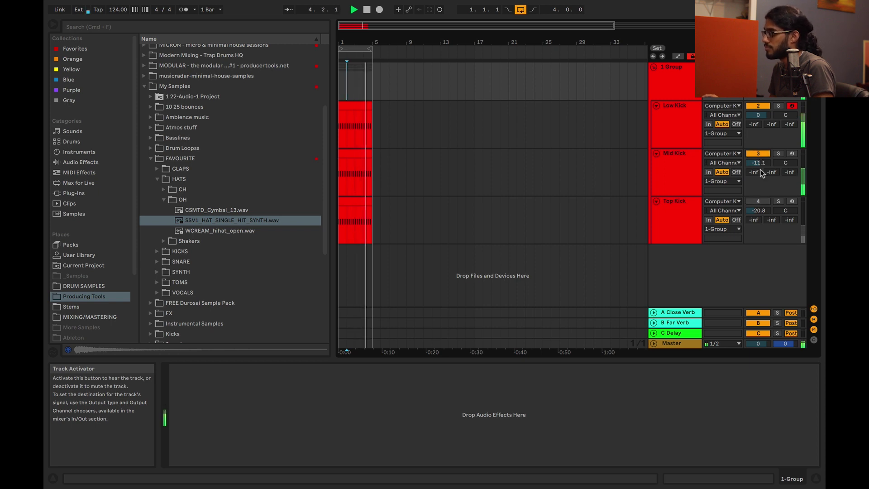
click(758, 201)
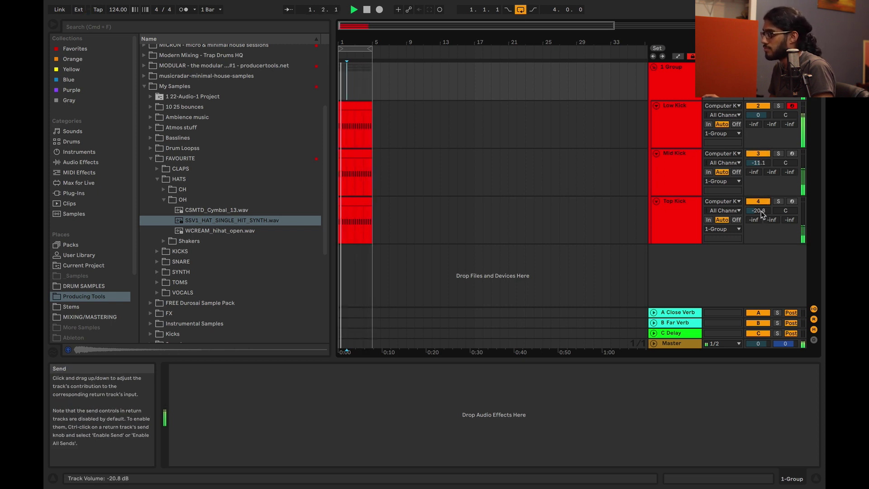
- Lower the Top Kick's volume to -23.4 dB and shorten its envelope decay to 231 ms during playback
drag(762, 217, 762, 224)
click(674, 218)
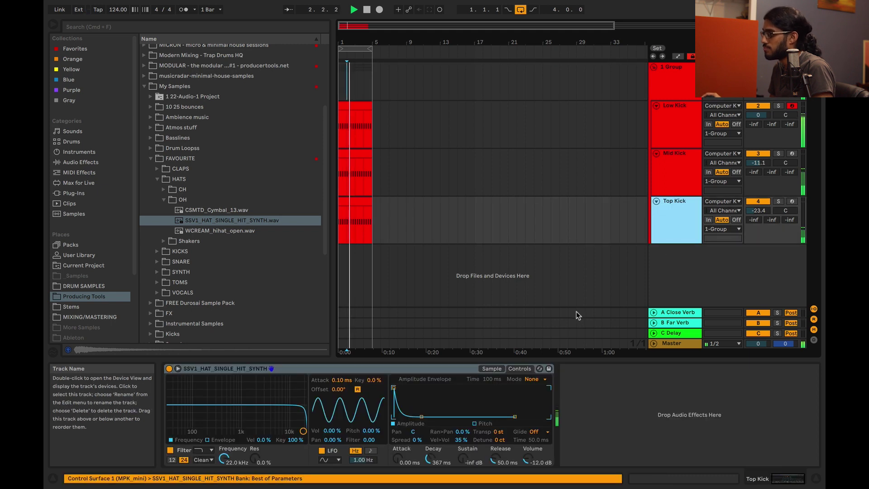
drag(422, 416, 419, 416)
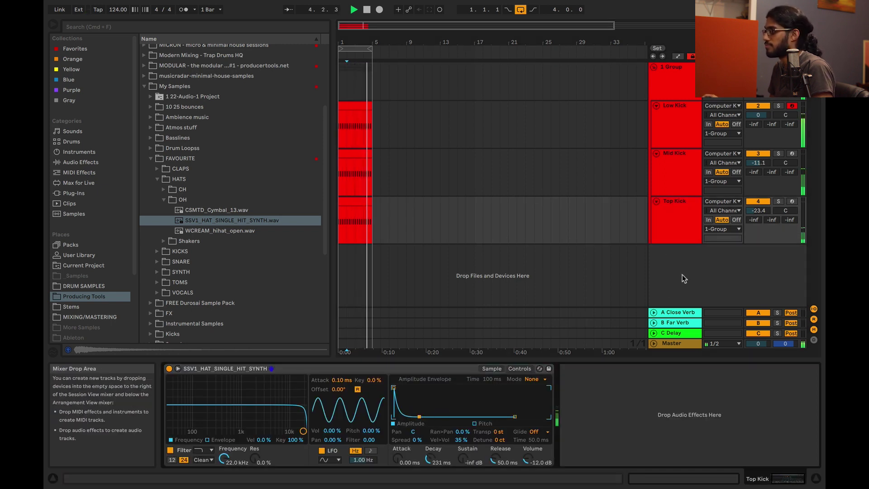
key(space)
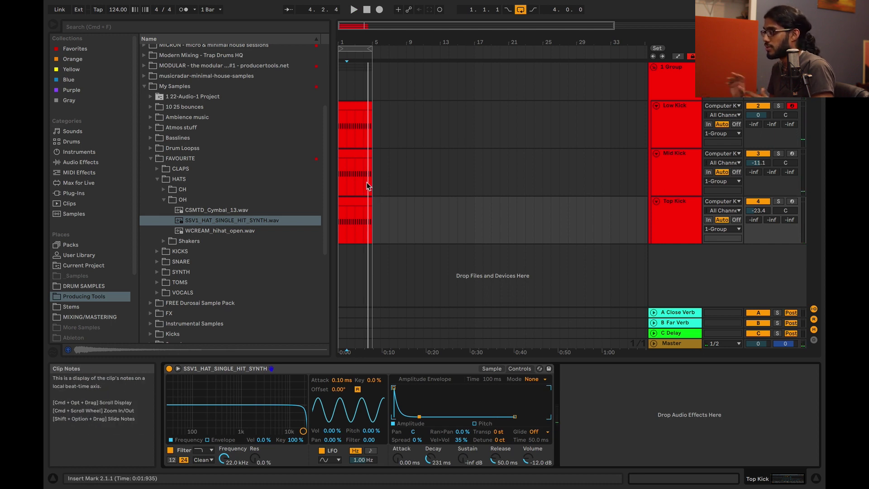
- Replace the instruments on the Mid Kick and Top Kick tracks with new empty Simplers
click(359, 154)
click(72, 153)
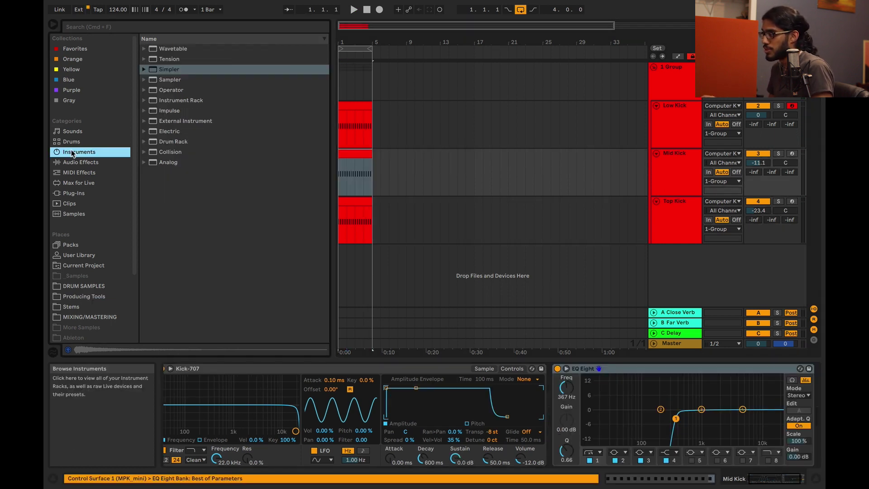
click(75, 163)
click(92, 155)
drag(181, 68, 388, 248)
drag(724, 159, 674, 177)
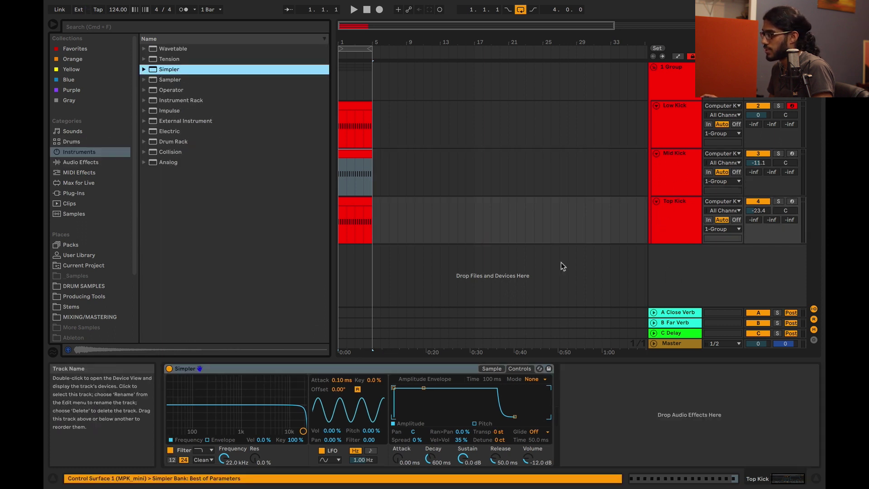
click(666, 213)
- Replace the Low Kick's Simpler sample with 808 Kick 1.aif from the favourite KICKS folder
click(677, 127)
click(84, 285)
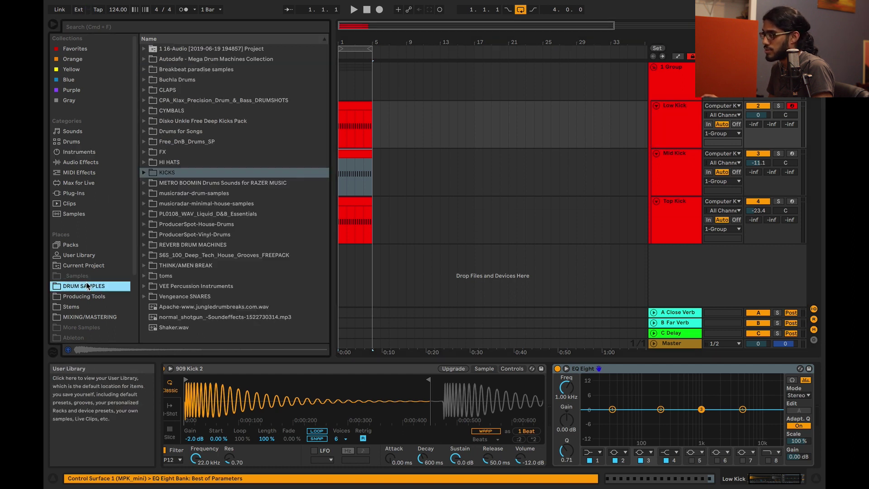
click(86, 296)
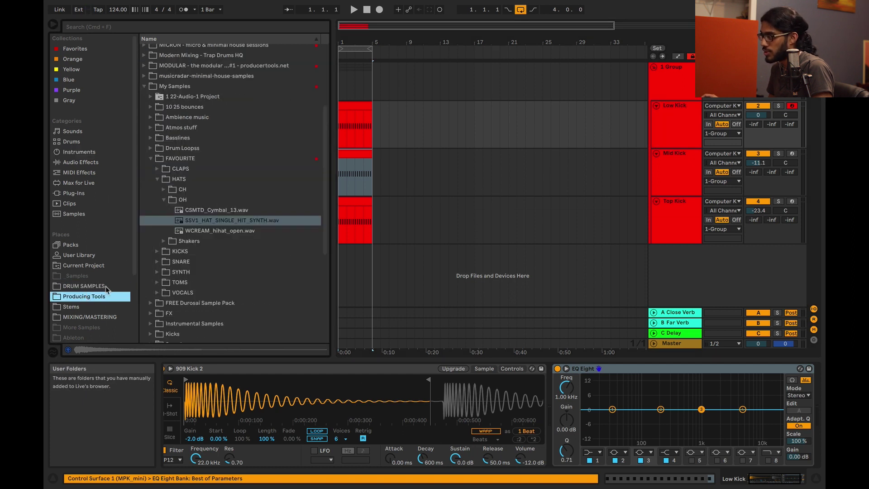
click(157, 179)
click(158, 190)
click(193, 221)
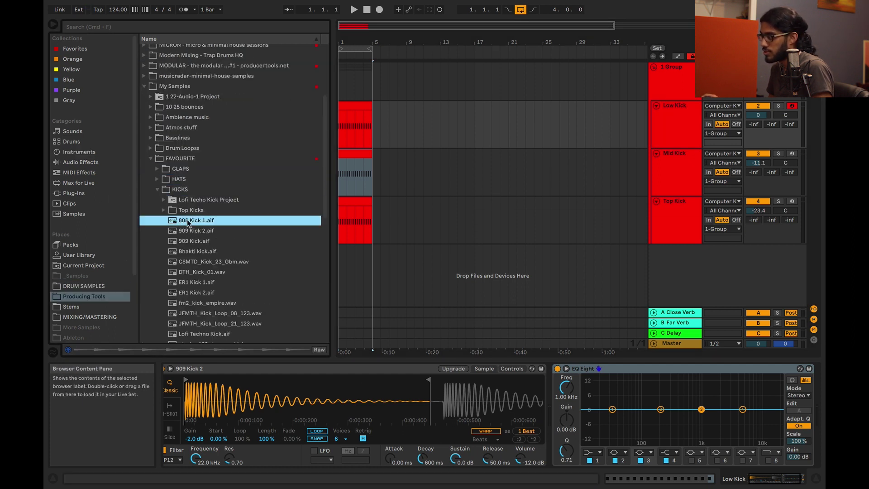
mouse_move(190, 223)
mouse_down()
mouse_move(664, 128)
mouse_move(358, 124)
mouse_move(277, 402)
mouse_up()
- Trim the 808 Kick 1 sample's start and end to a single kick hit and raise its gain to 7.8 dB
mouse_move(186, 380)
mouse_down()
mouse_move(272, 387)
mouse_move(248, 382)
mouse_up()
key(space)
drag(194, 438, 194, 421)
click(511, 368)
click(484, 368)
drag(541, 380, 257, 381)
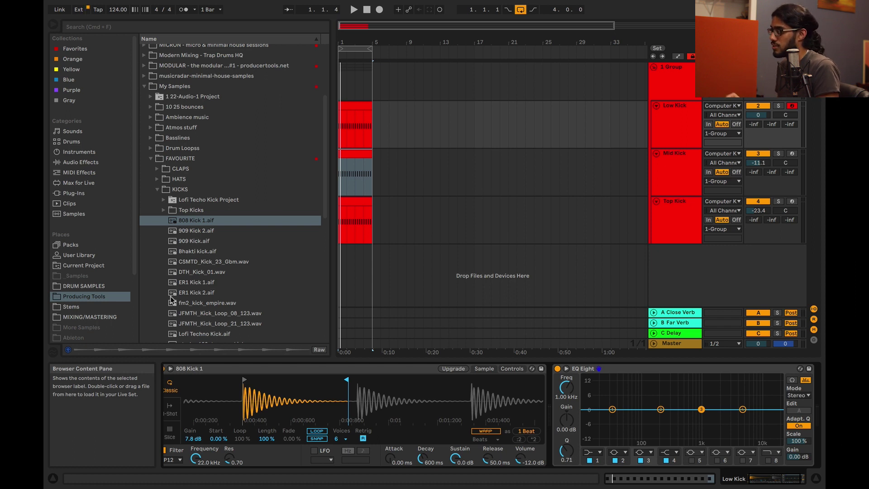
- Compare the device chains of the Low Kick and Mid Kick tracks
click(666, 128)
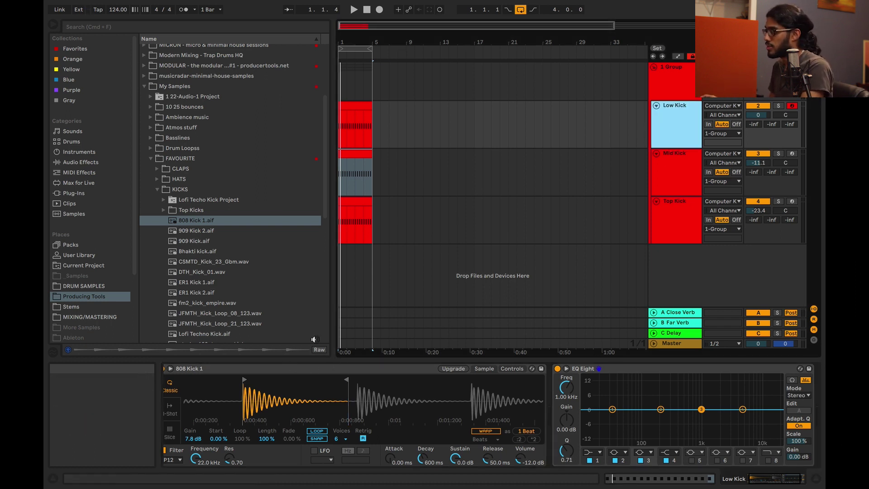
click(677, 175)
click(677, 125)
click(681, 169)
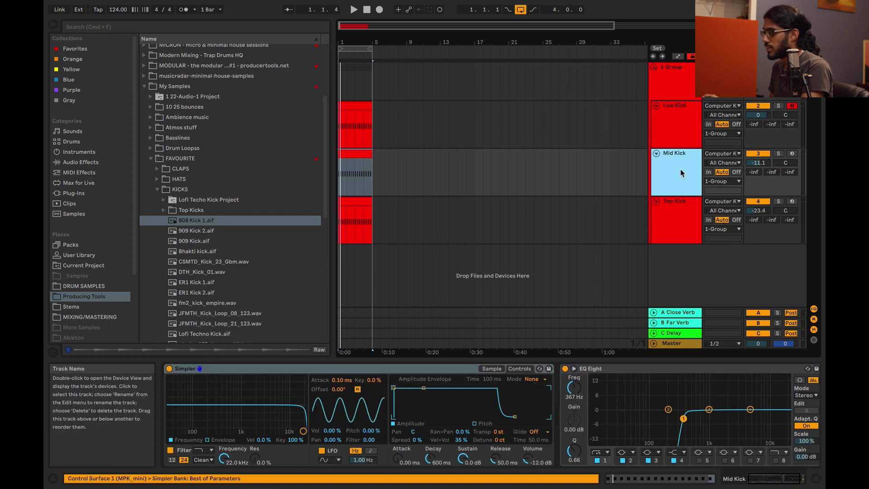
click(675, 121)
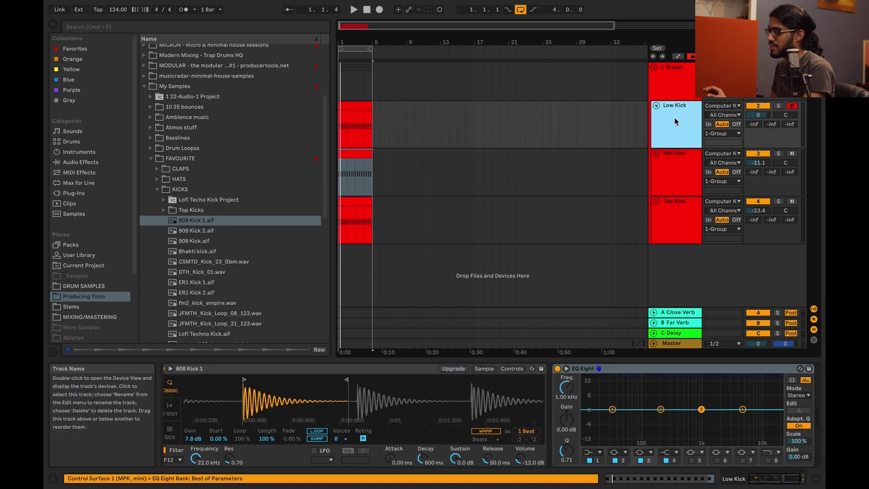
- Check the devices on the Top, Mid and Low Kick tracks and play the loop with the 808 low layer
click(683, 216)
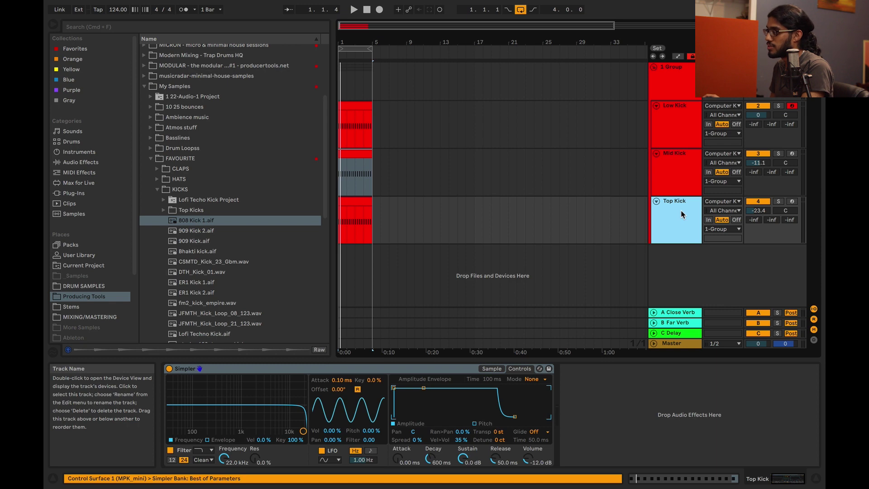
click(670, 152)
click(693, 123)
key(space)
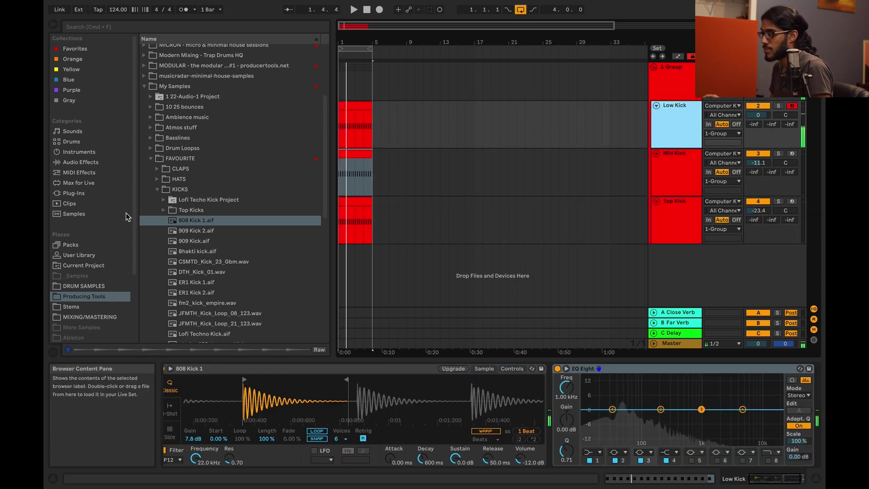
click(93, 286)
click(143, 165)
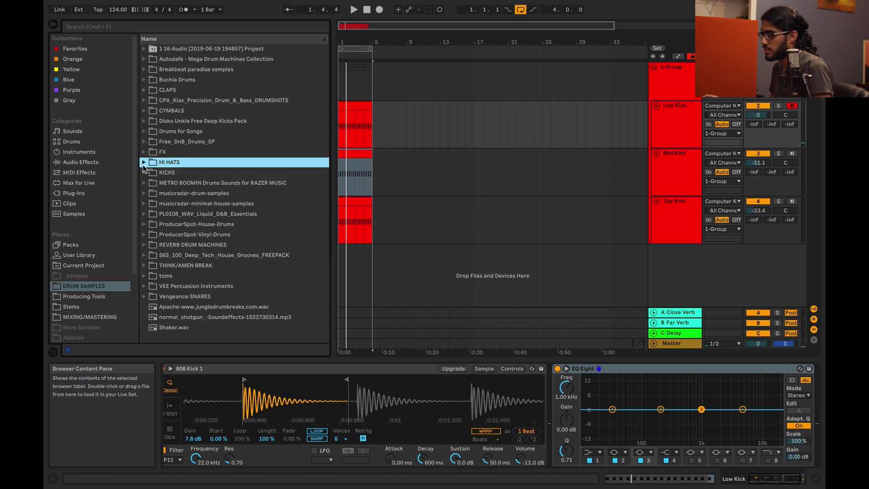
click(143, 163)
click(143, 163)
- Audition the closed hi-hats in the favourite HATS folder and load dts_hat_false.wav into the Top Kick's Simpler
click(104, 294)
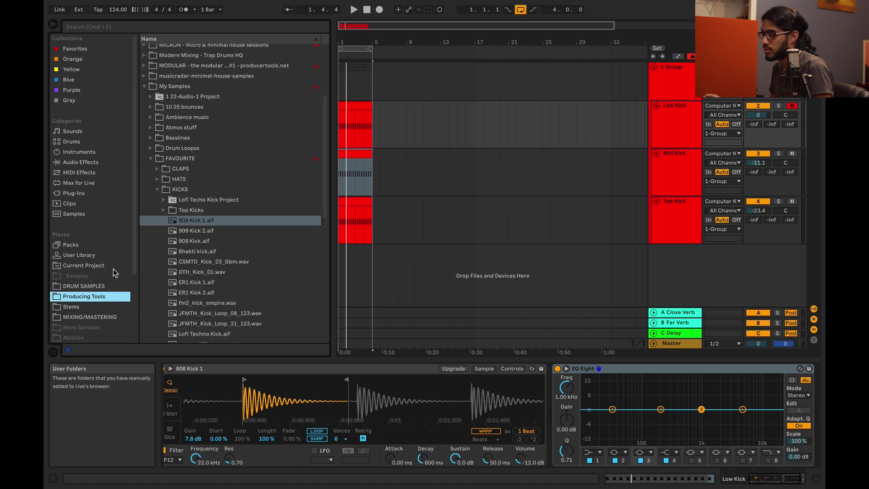
click(154, 189)
click(157, 180)
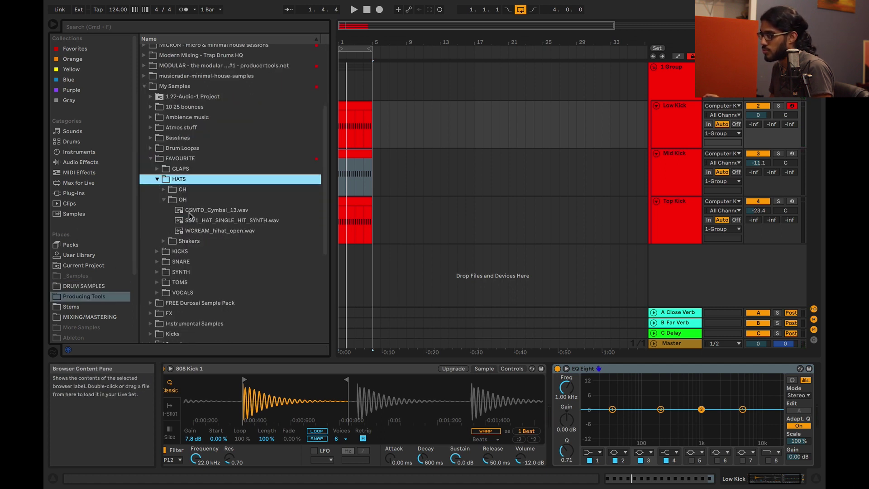
click(165, 190)
click(182, 199)
click(194, 210)
click(199, 221)
click(204, 231)
click(205, 241)
click(205, 232)
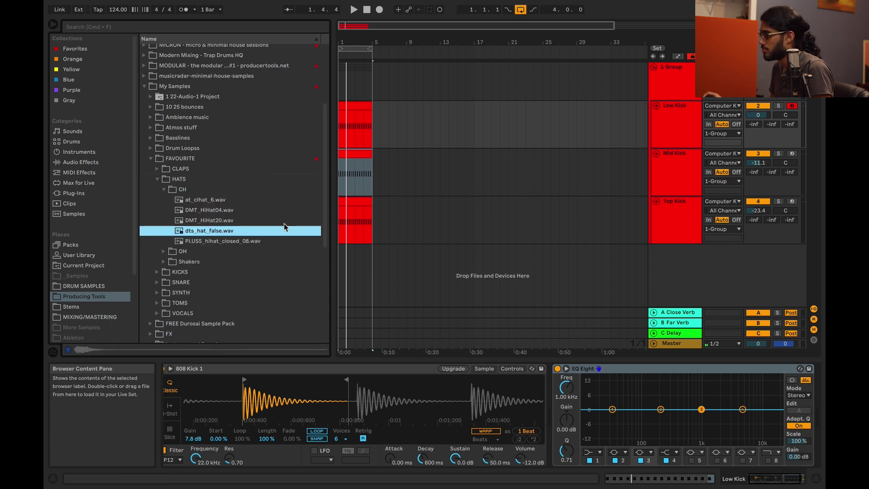
drag(284, 226, 668, 221)
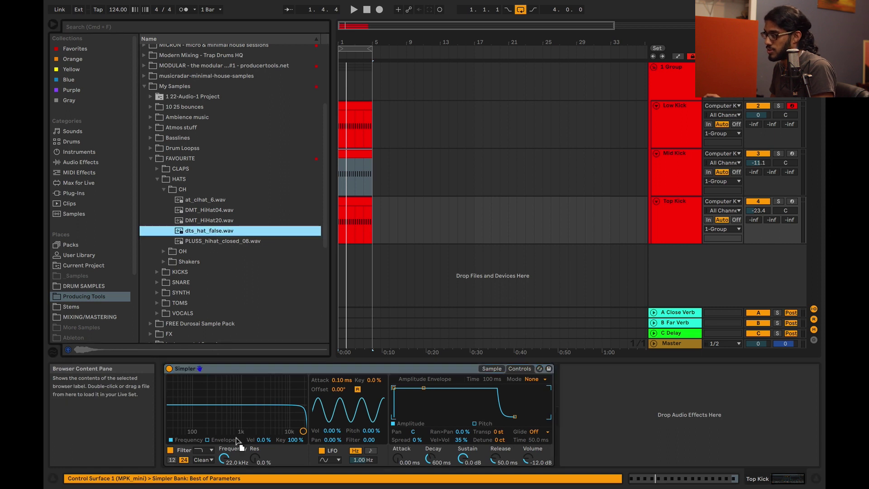
- Audition the Top Kick track in solo during playback and set its volume to -21.6 dB
click(779, 201)
key(space)
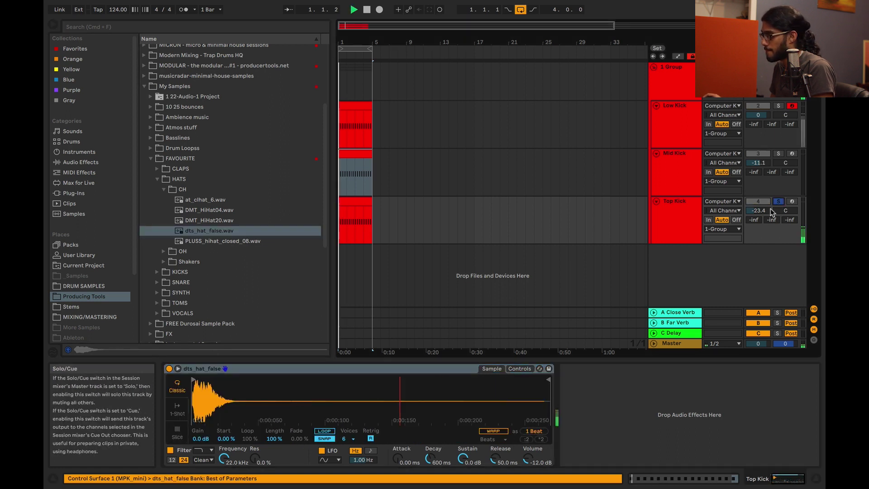
mouse_move(762, 210)
mouse_down()
mouse_move(764, 195)
mouse_move(765, 218)
mouse_up()
click(779, 202)
- Trim a small portion off the beginning of the dts_hat_false sample in the Top Kick's Simpler
key(space)
key(space)
drag(196, 389, 195, 419)
drag(193, 379, 204, 381)
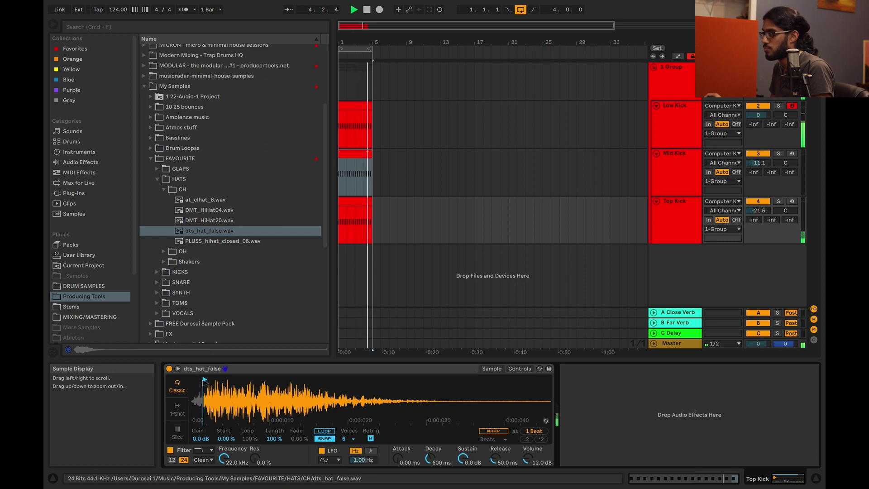
- Compare the loop with the Top Kick track off and on, and lower its volume to -24.0 dB
click(764, 202)
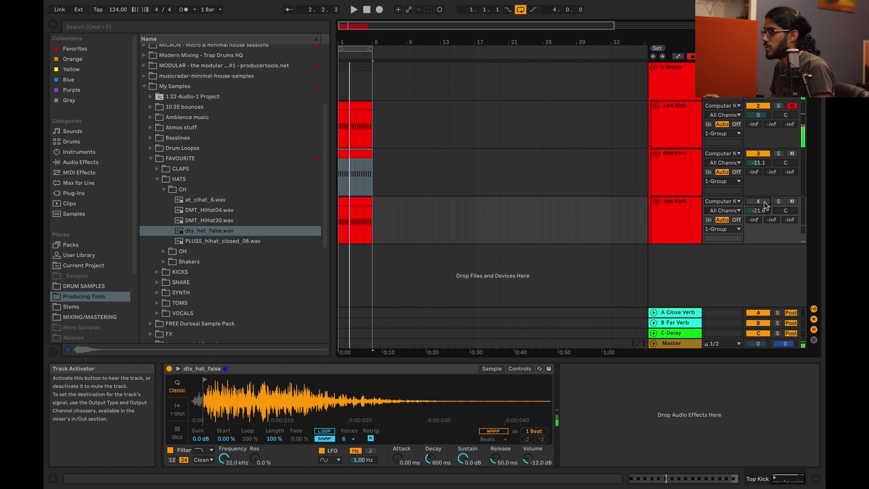
click(763, 202)
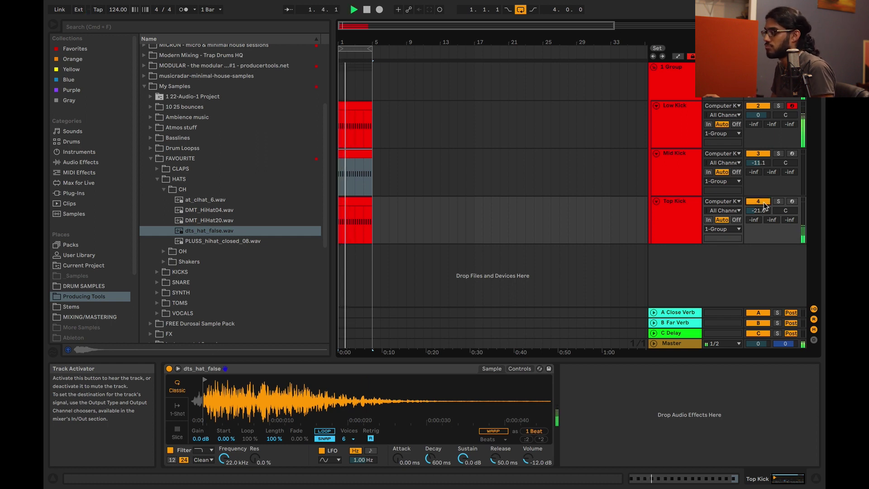
key(space)
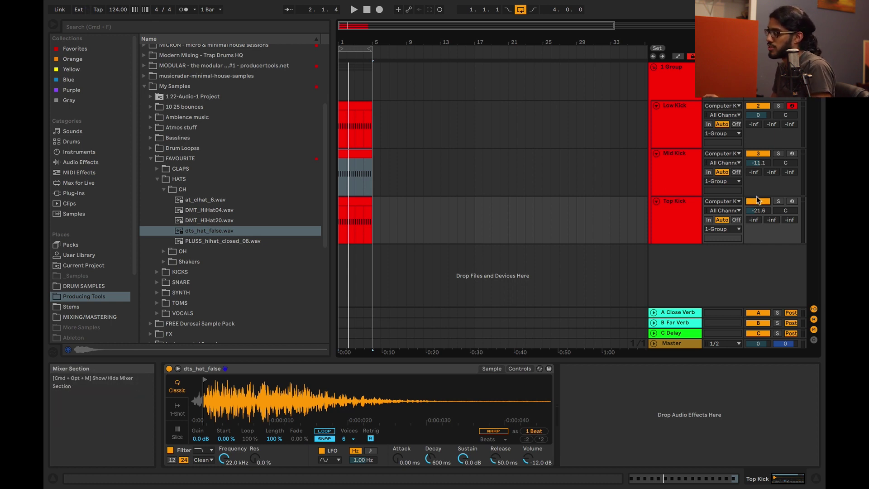
key(space)
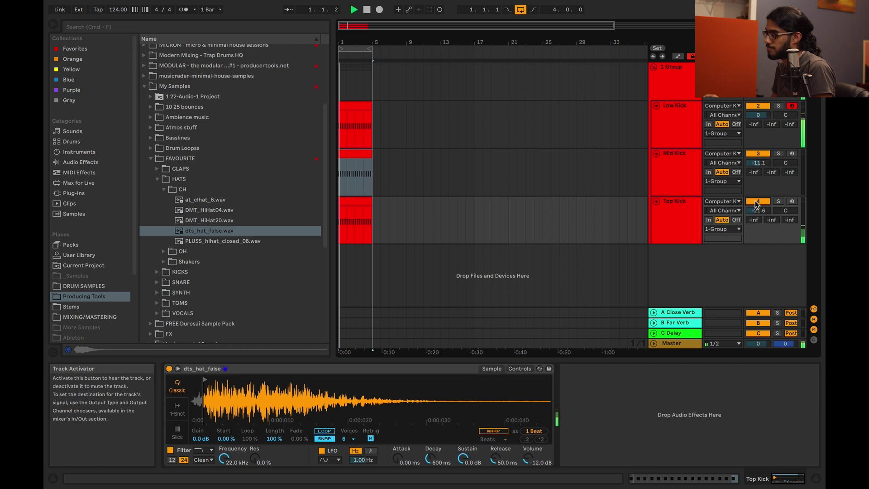
drag(758, 210, 758, 221)
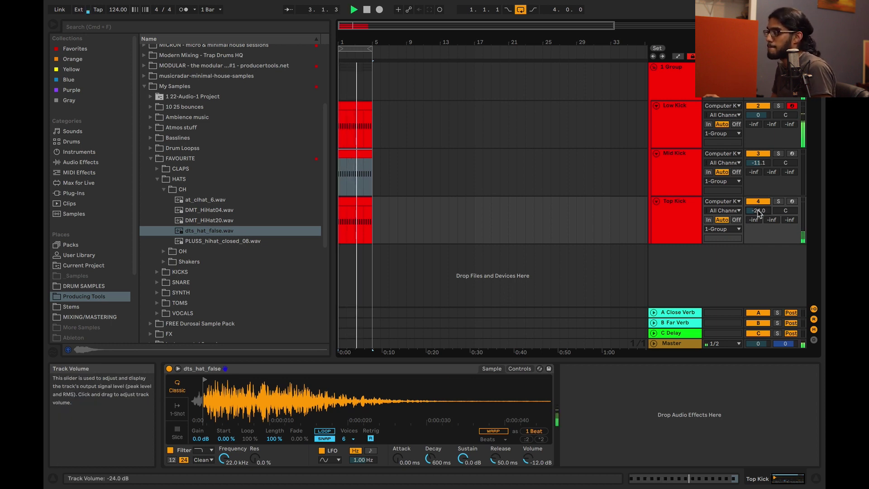
key(space)
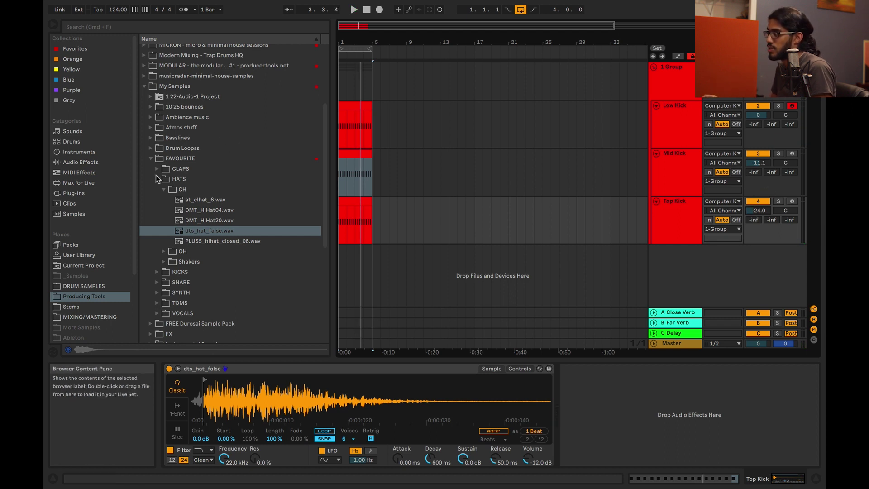
- Search the Drums library for 909 and load Kick-909.aif into the Mid Kick's Simpler
click(688, 172)
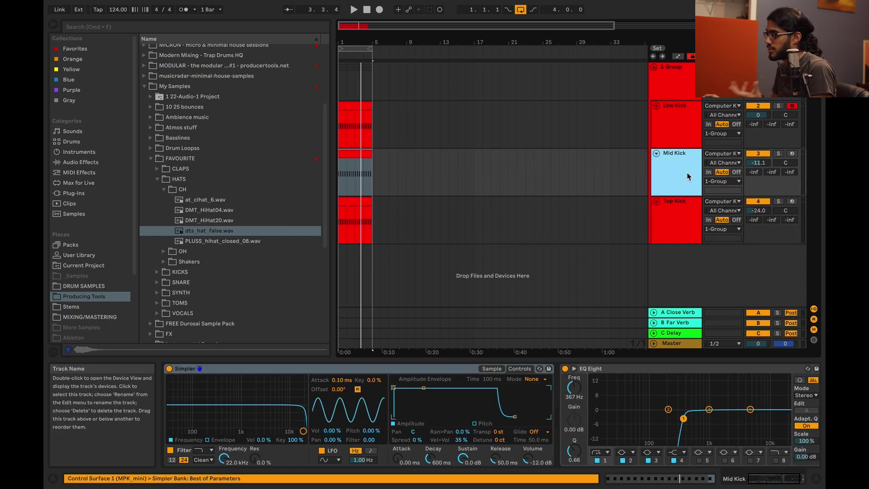
click(151, 159)
click(80, 141)
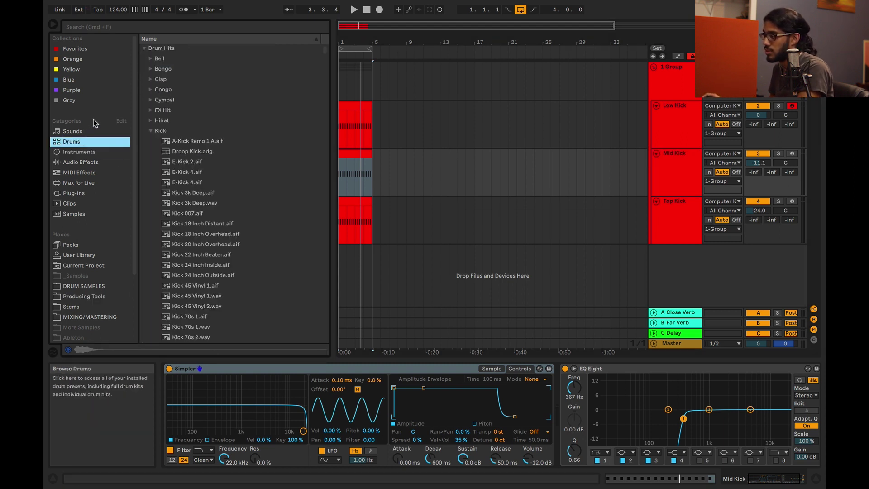
click(150, 131)
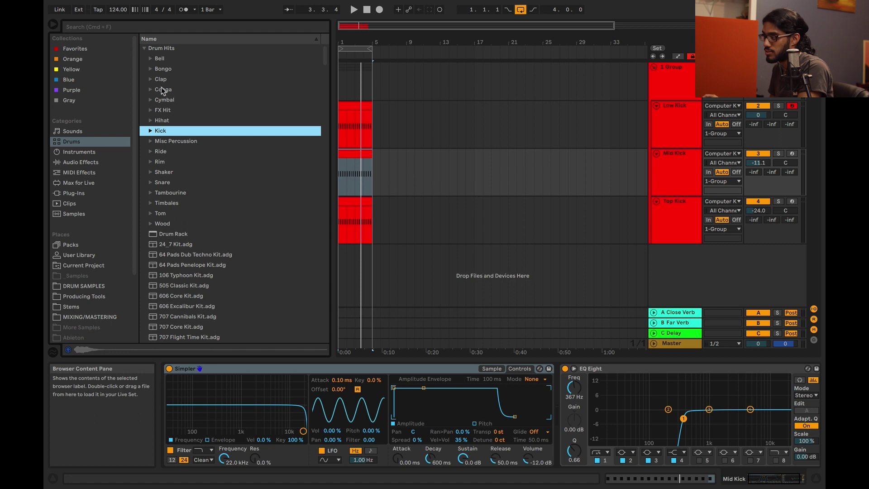
click(161, 26)
text(909)
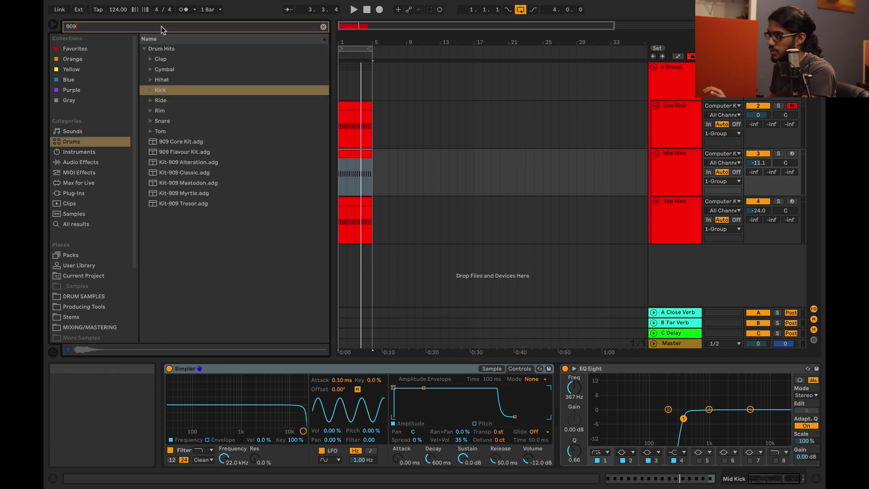
click(150, 89)
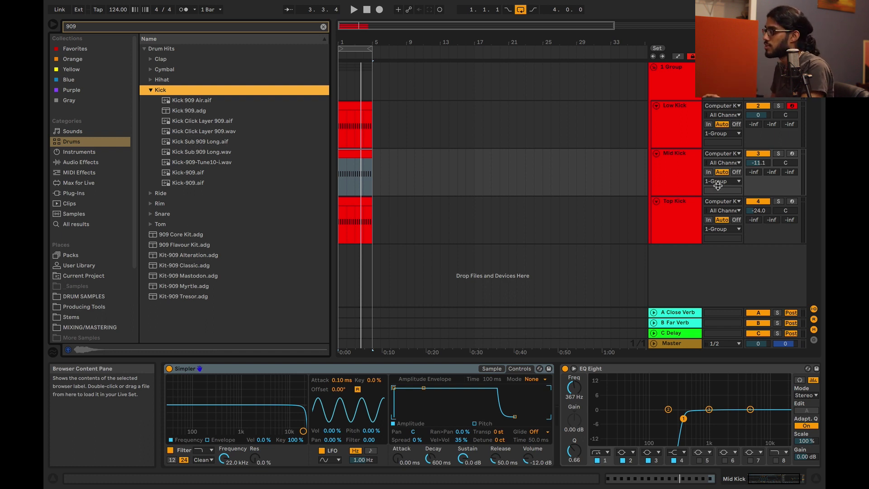
click(192, 173)
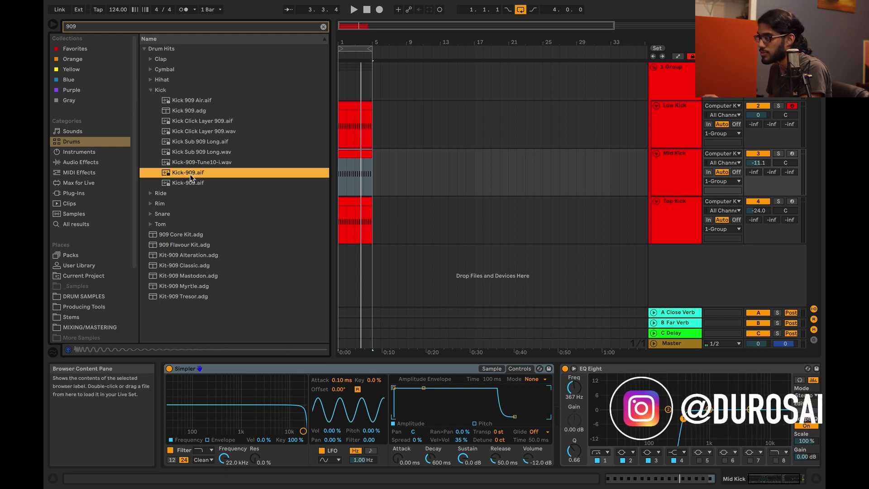
drag(190, 176, 400, 395)
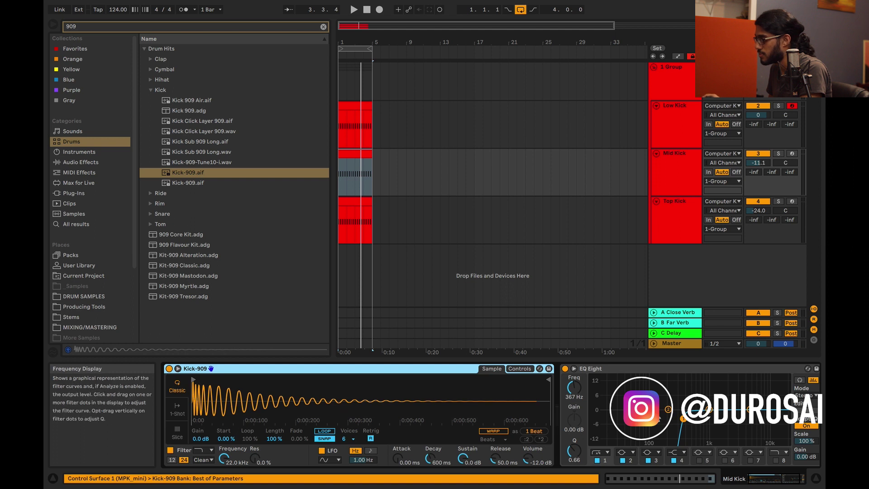
- Solo the Mid Kick, move its EQ Eight low cut to 126 Hz and change band 4 to a high cut
click(779, 154)
key(space)
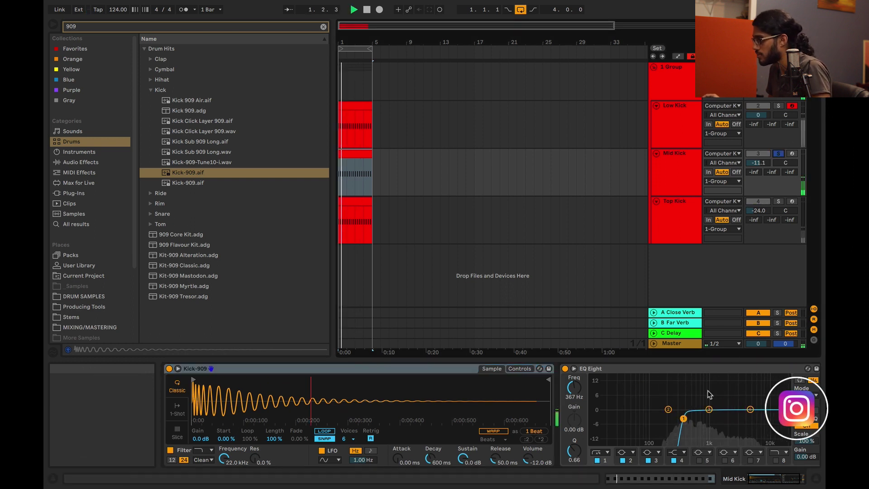
drag(684, 418, 656, 418)
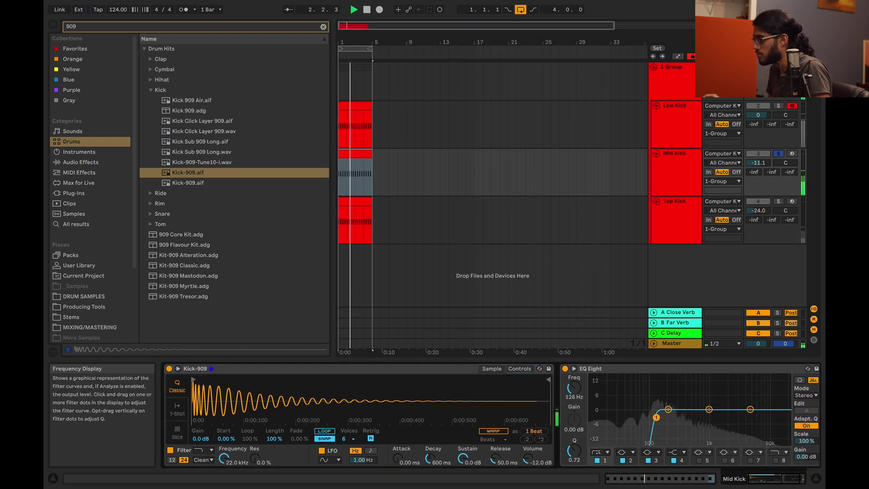
click(676, 452)
click(674, 437)
- Raise the Mid Kick volume to 0.6 dB and narrow its EQ with a lower high cut and a 186 Hz low cut
key(space)
drag(759, 163, 759, 139)
key(space)
drag(750, 417, 704, 417)
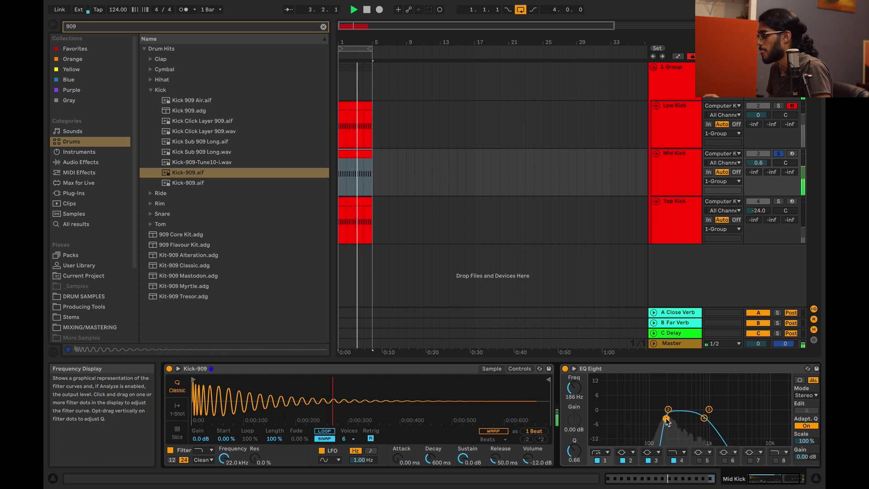
key(space)
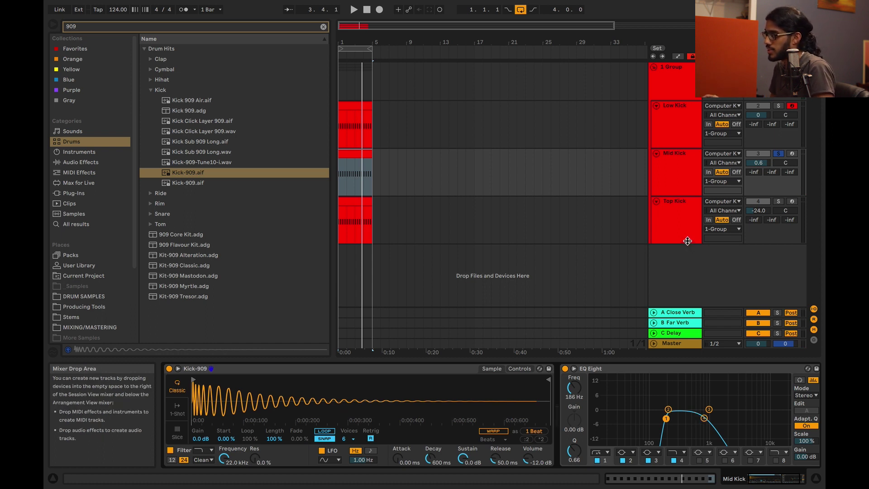
- Set the Mid Kick EQ's high cut to 1.04 kHz, take the track out of solo and lower its volume to -2.8 dB
click(665, 216)
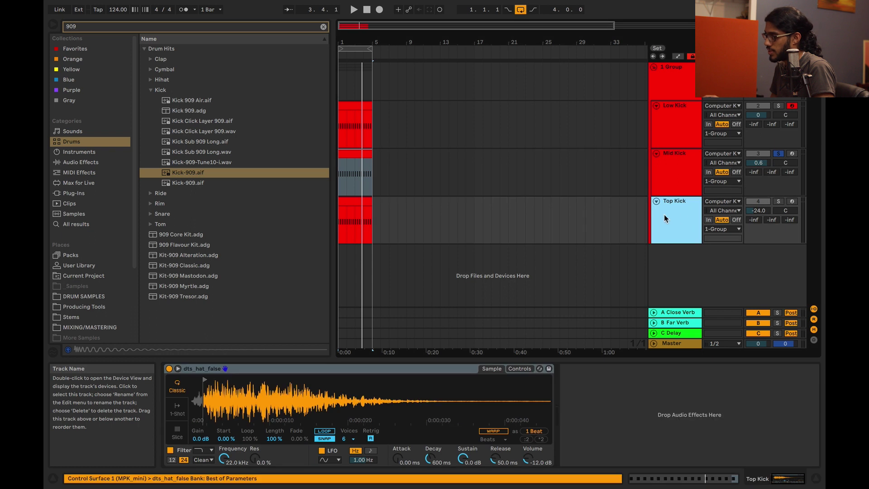
click(671, 182)
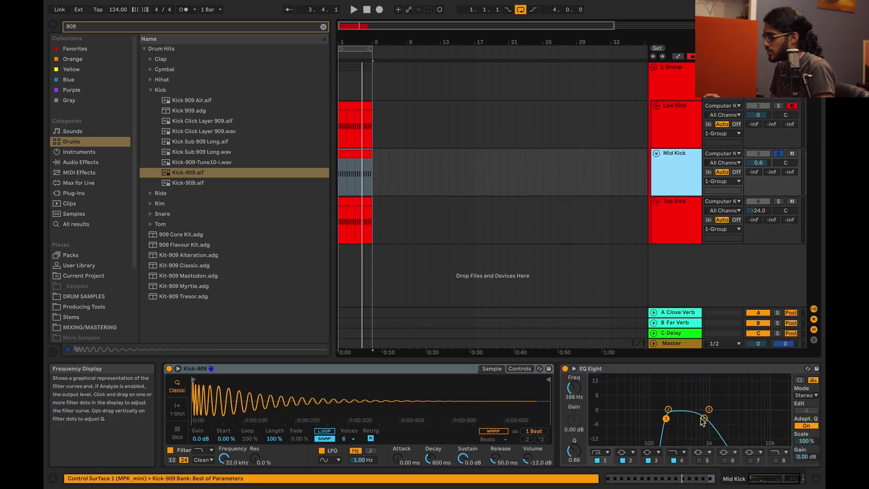
drag(703, 419, 711, 417)
key(space)
click(779, 154)
drag(763, 163, 758, 172)
- Compare the layered kick with the Mid Kick muted and unmuted, and set its volume to -3.3 dB
click(672, 113)
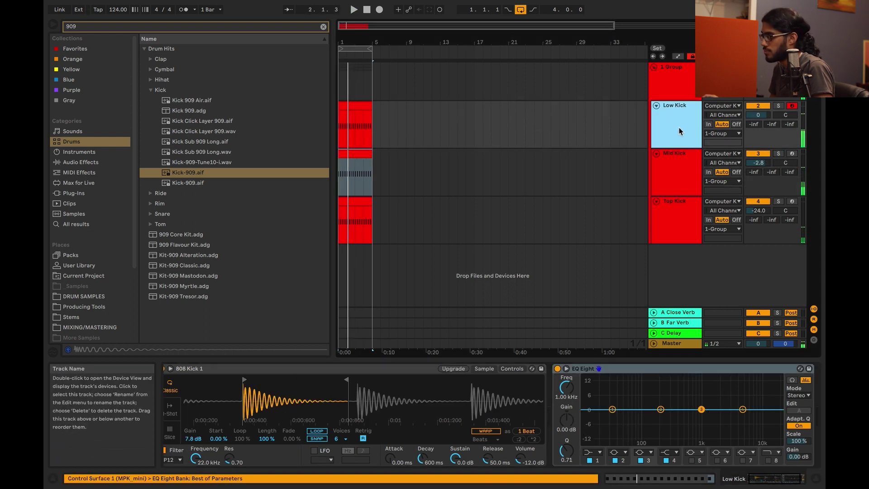
click(688, 167)
click(752, 154)
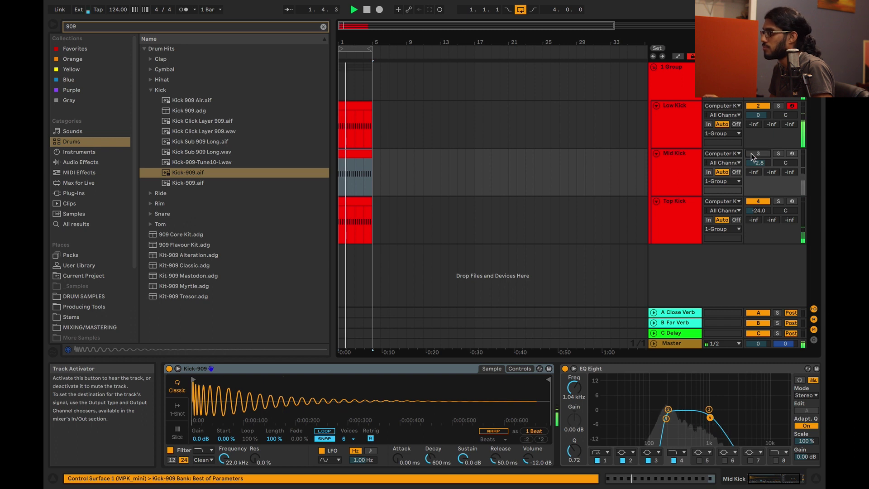
click(752, 154)
drag(757, 163, 757, 166)
- Transpose the Mid Kick's Kick-909 sample down to -2 semitones
click(684, 177)
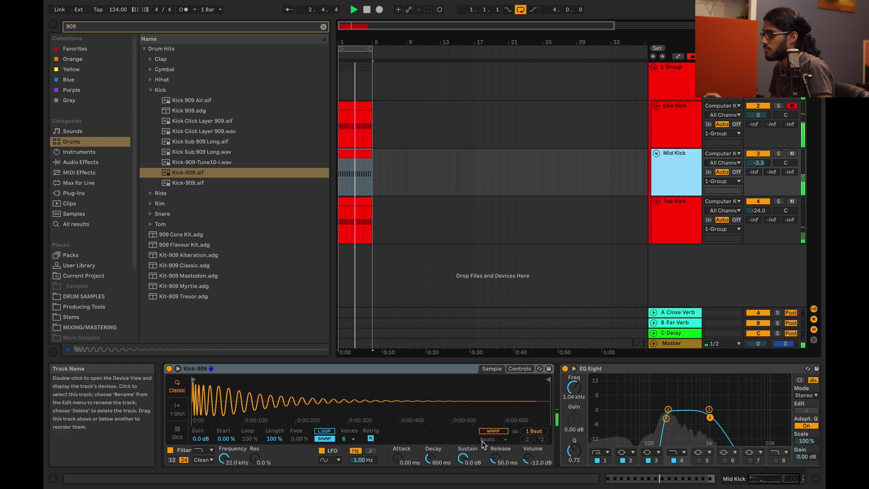
click(519, 368)
drag(500, 432, 500, 440)
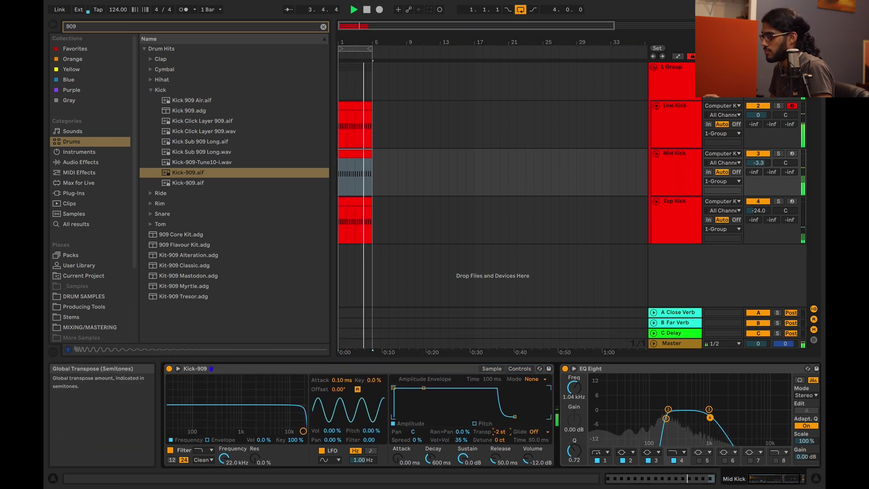
- Check the Mid Kick in solo, lower its EQ Eight high cut to 639 Hz and mute the track for comparison
click(778, 154)
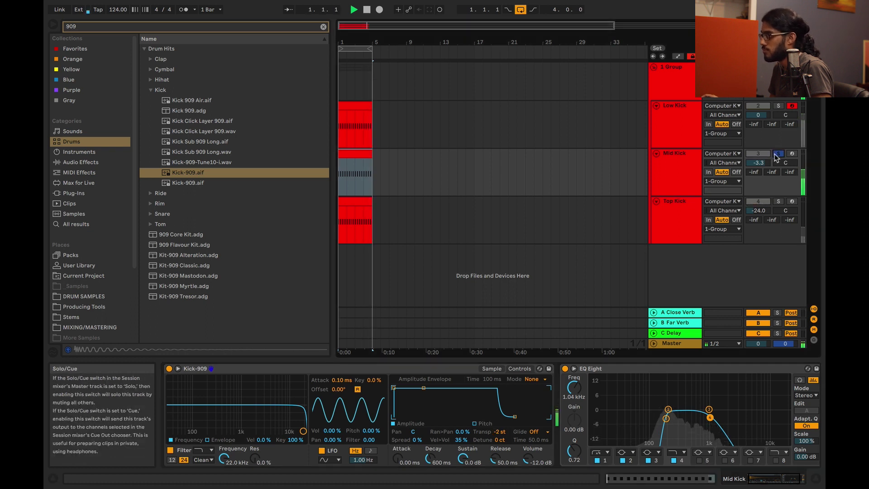
click(778, 154)
drag(710, 417, 765, 418)
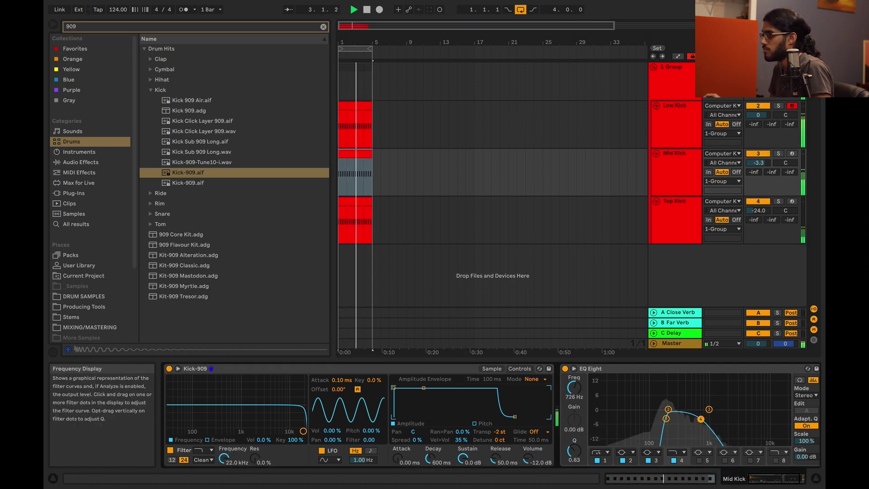
click(764, 154)
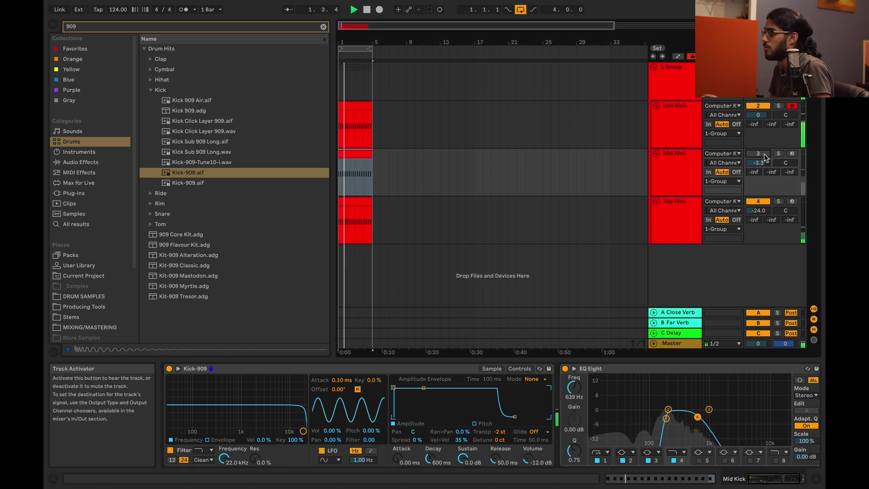
- Compare the layered kick with the Mid Kick muted and unmuted, and lower the Mid Kick volume to -7.7 dB
click(764, 155)
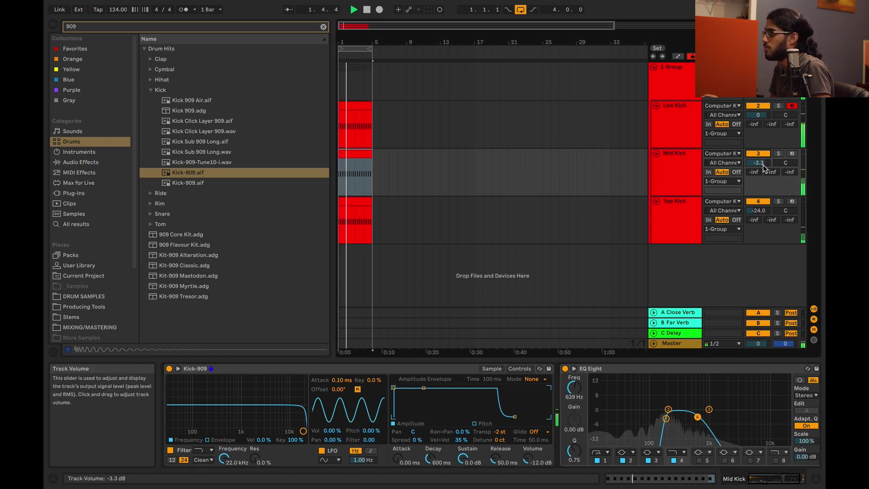
click(674, 137)
drag(244, 388, 499, 388)
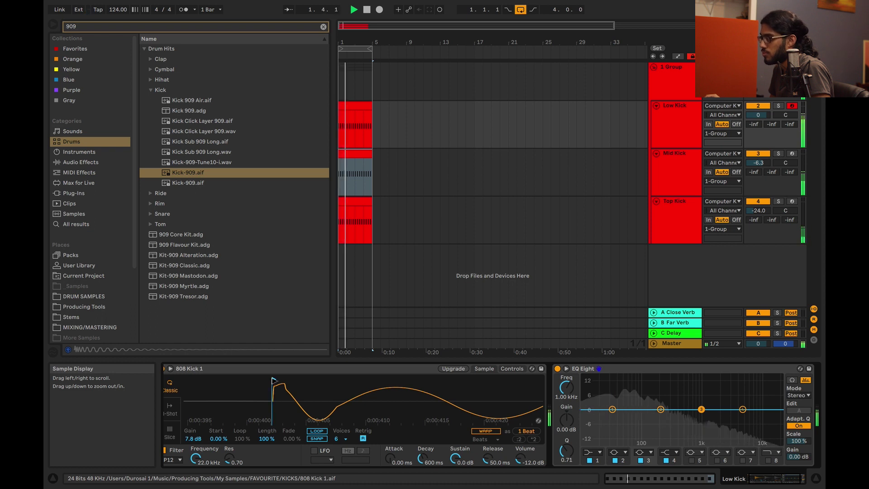
click(674, 175)
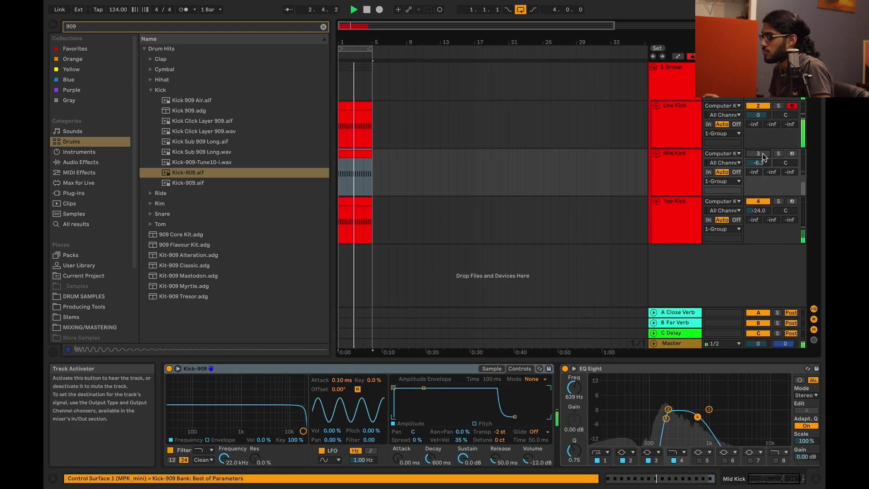
click(759, 153)
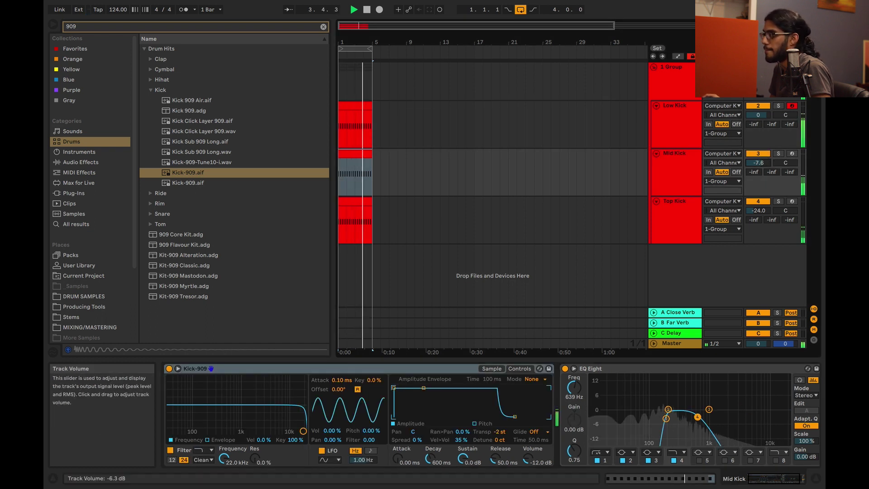
drag(759, 163, 758, 168)
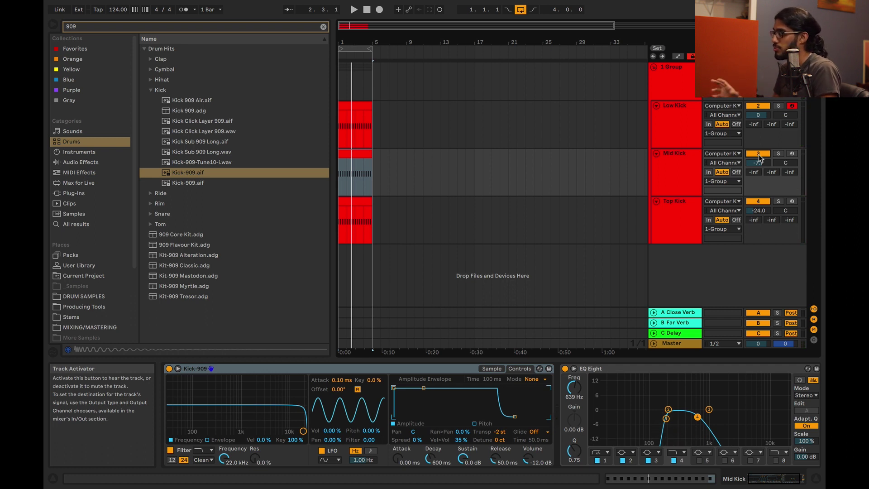
- Clear the browser search and add a Drum Buss audio effect to the kick group track
click(691, 95)
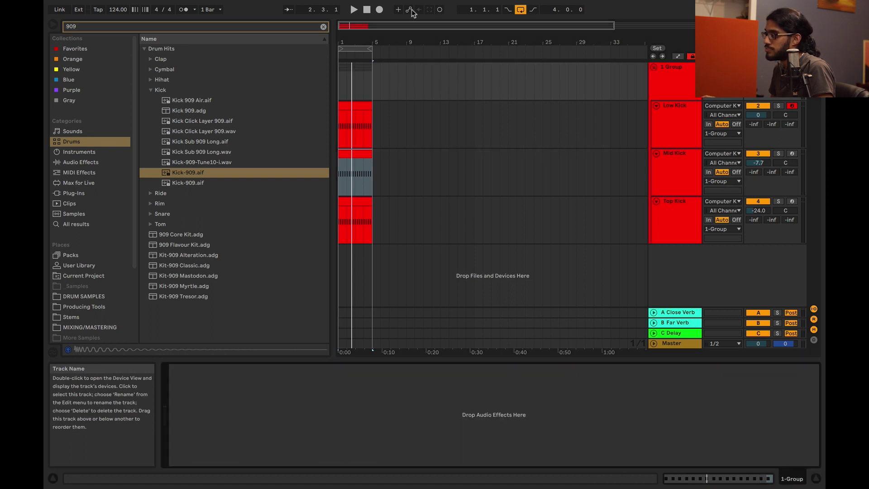
click(323, 26)
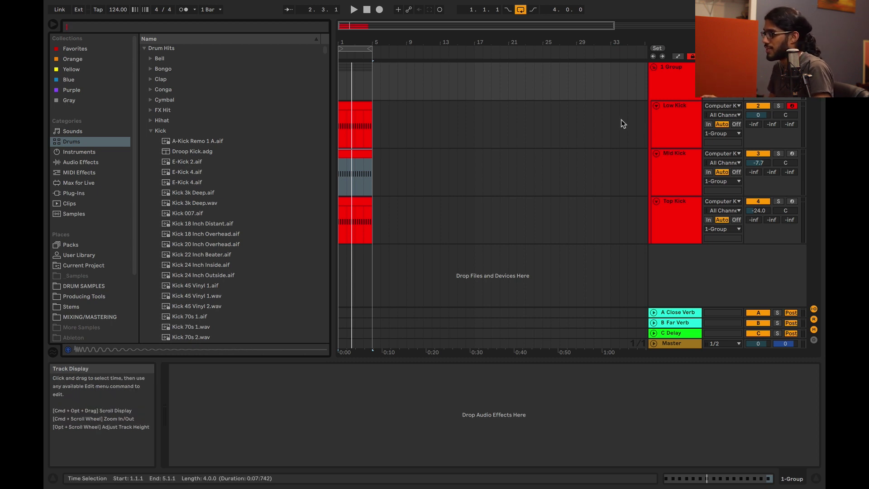
click(669, 99)
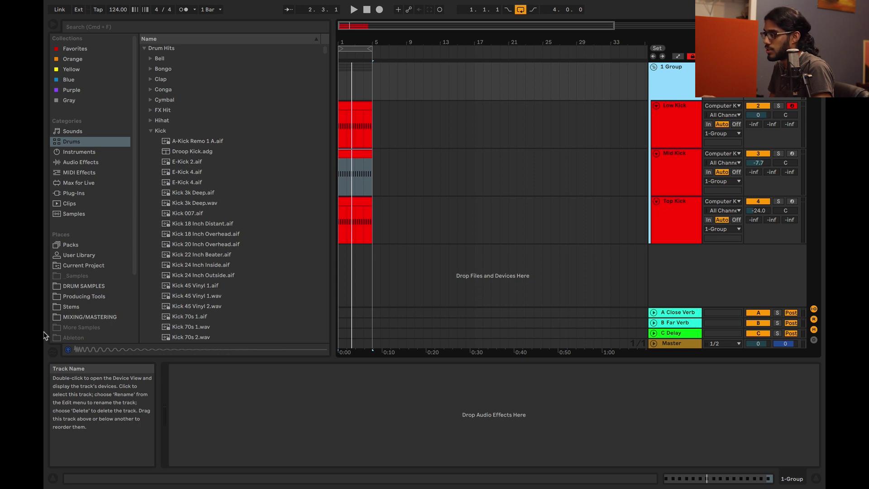
click(79, 152)
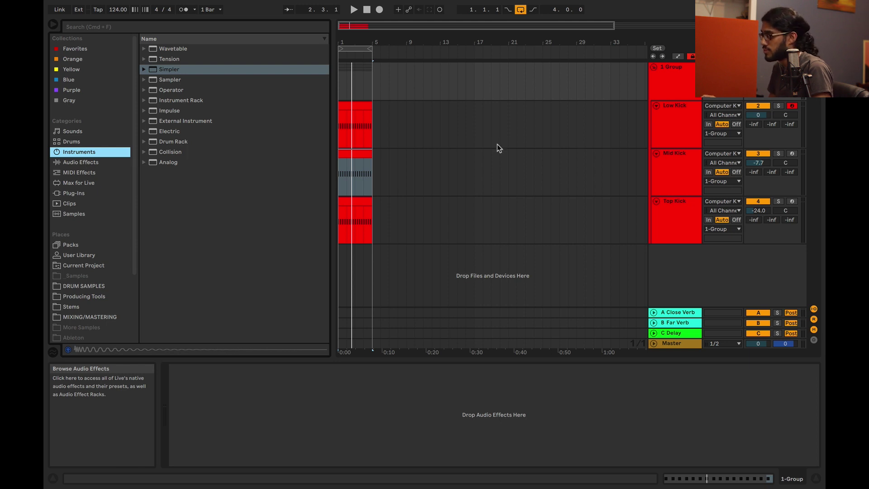
click(678, 87)
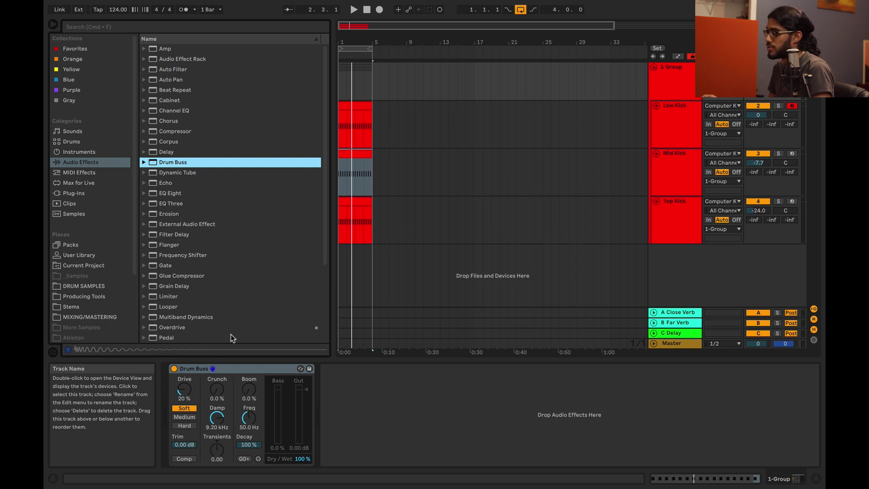
- Set the Drum Buss to 7.1% drive, 2.4% crunch and 47% dry/wet while comparing it with its bypass
drag(183, 389, 185, 381)
click(175, 369)
key(space)
click(175, 369)
drag(302, 458, 302, 482)
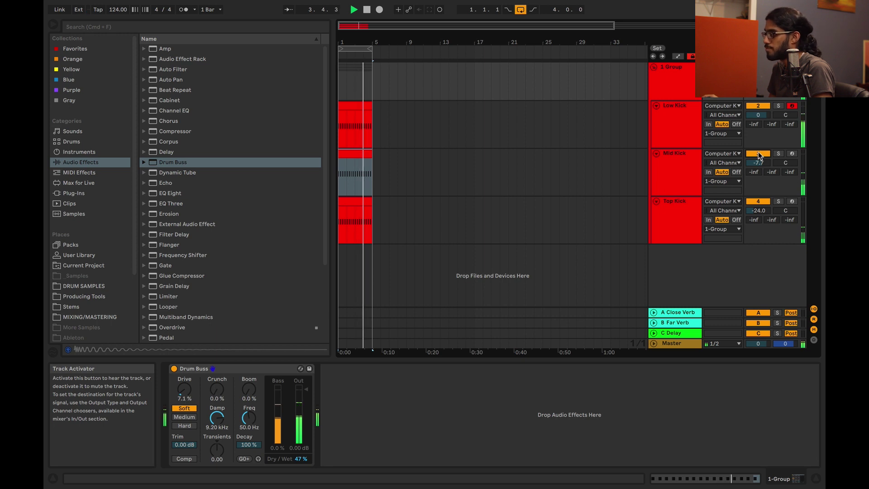
drag(217, 390, 217, 380)
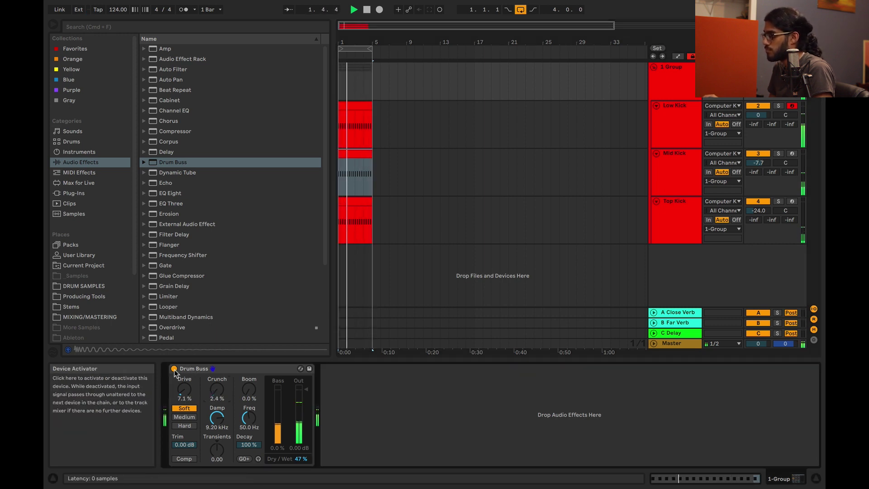
key(space)
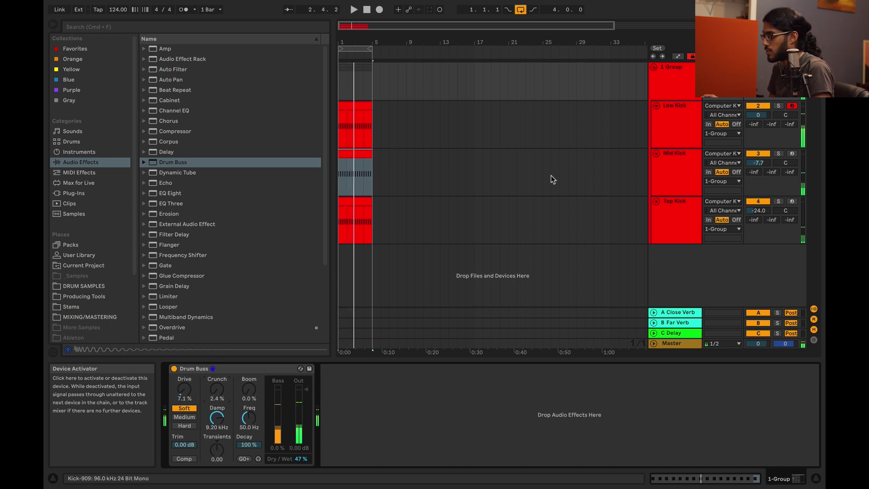
- Select the Low Kick clip and open the KICKS folder in FAVOURITE, under My Samples in Producing Tools
click(678, 89)
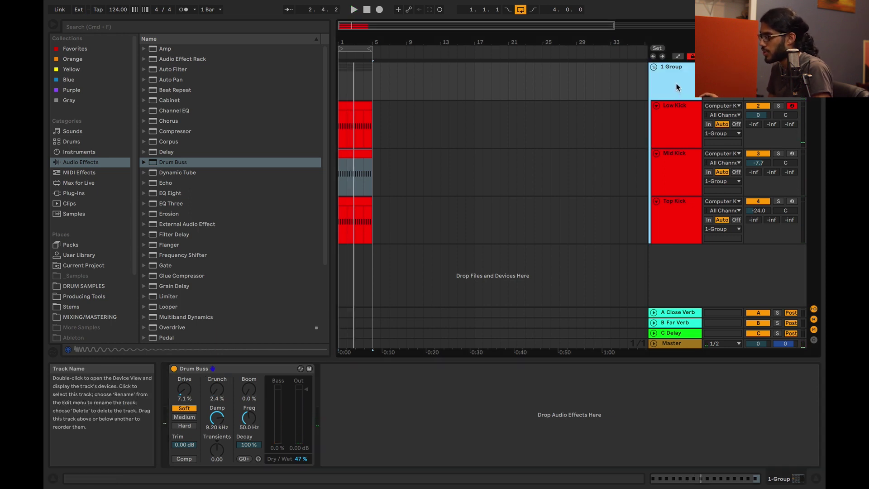
click(351, 109)
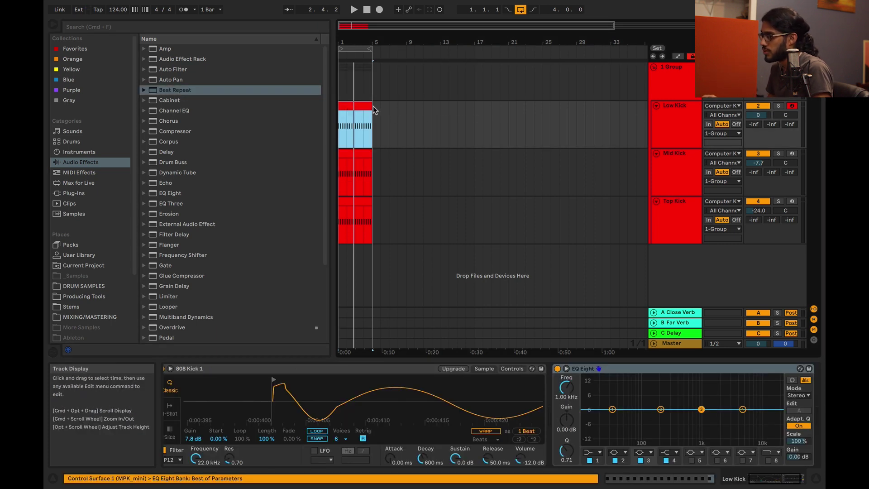
click(79, 152)
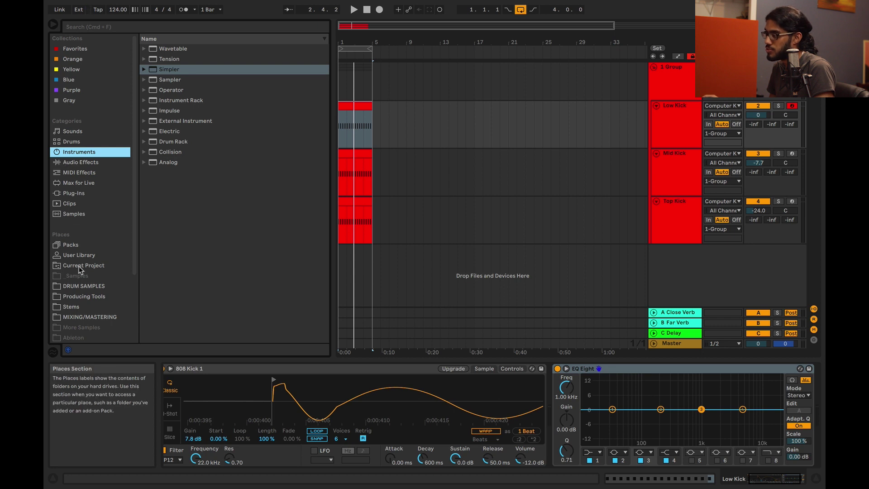
click(79, 286)
click(144, 173)
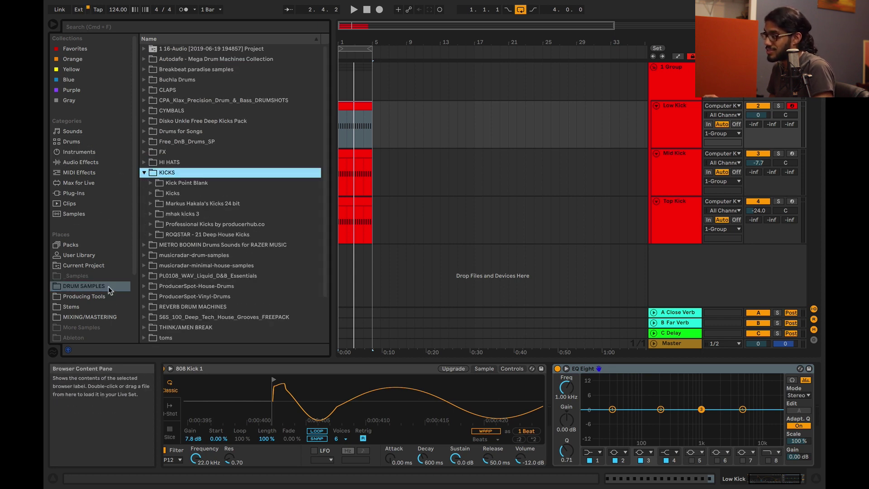
click(107, 297)
click(149, 159)
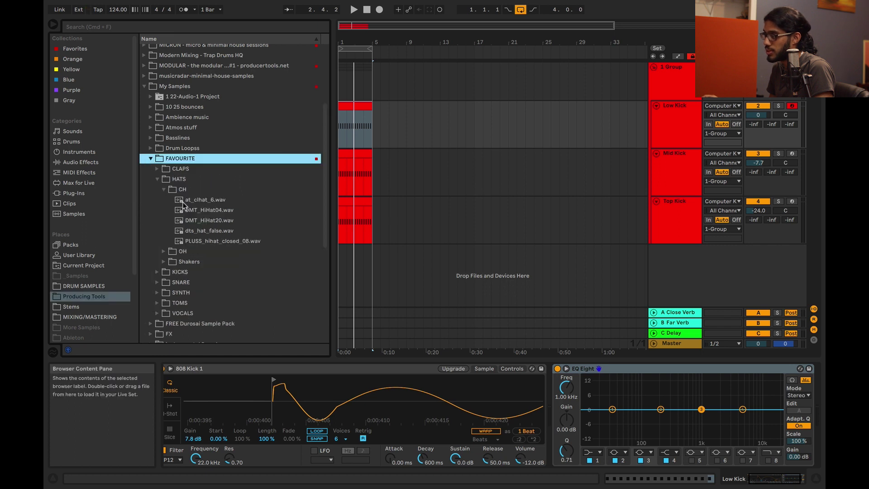
click(158, 179)
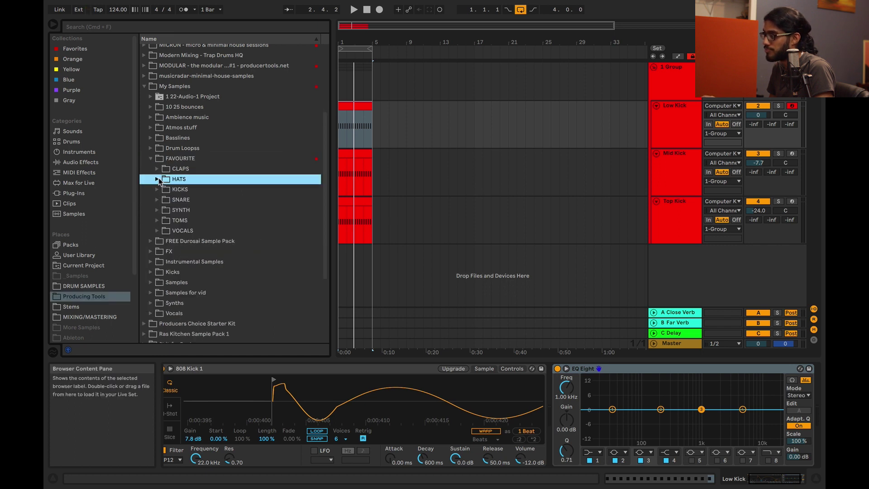
click(157, 189)
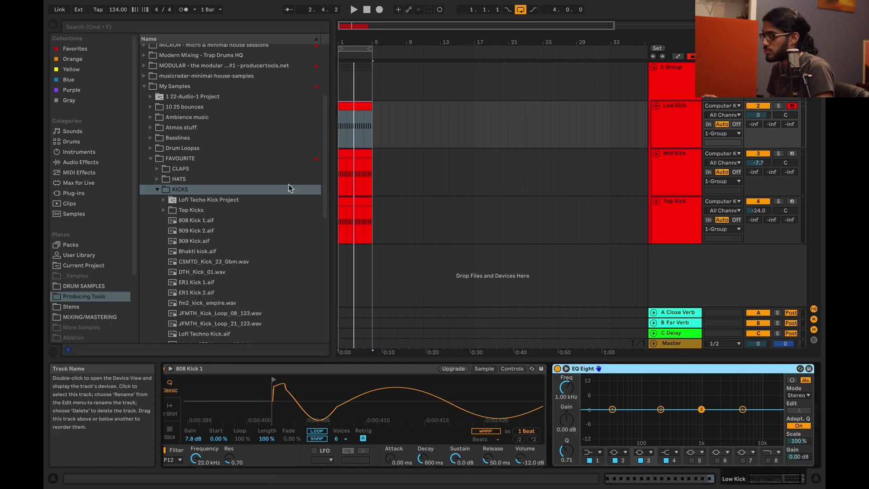
- Replace the Low Kick's Simpler sample with 909 Kick 2.aif and trim its end to keep only the first hit
scroll(188, 230, down, 1)
click(188, 230)
drag(192, 227, 236, 408)
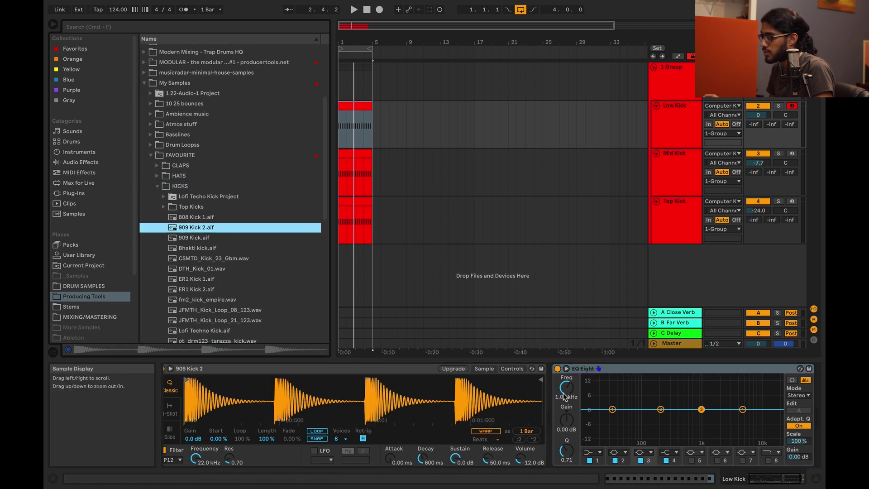
drag(541, 379, 271, 394)
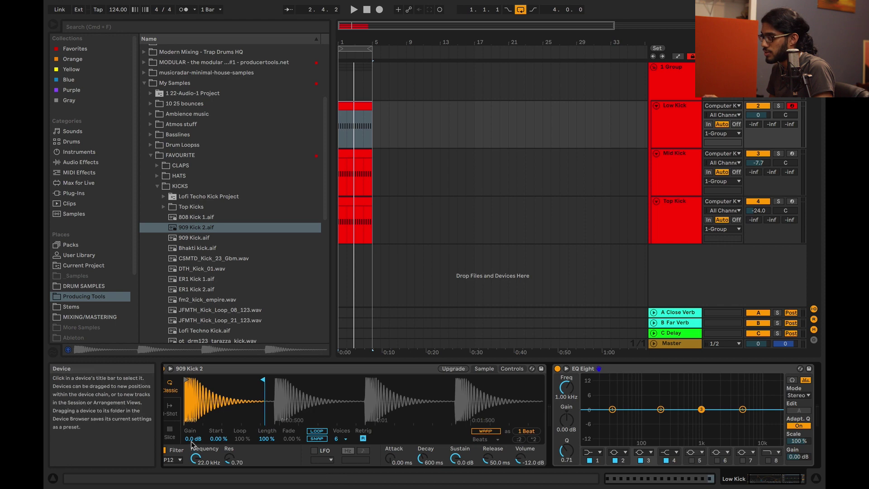
- Switch off the group's Drum Buss, solo the Low Kick and set its sample gain to -4.1 dB during playback
click(661, 95)
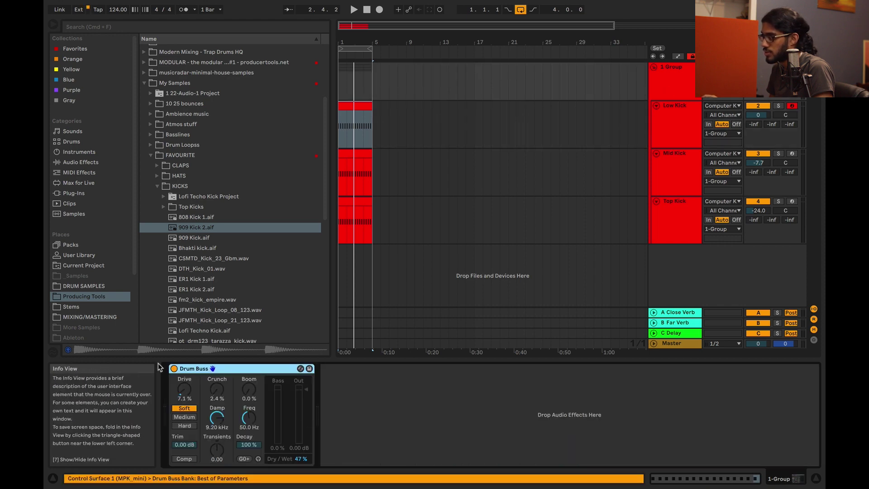
click(174, 369)
click(683, 164)
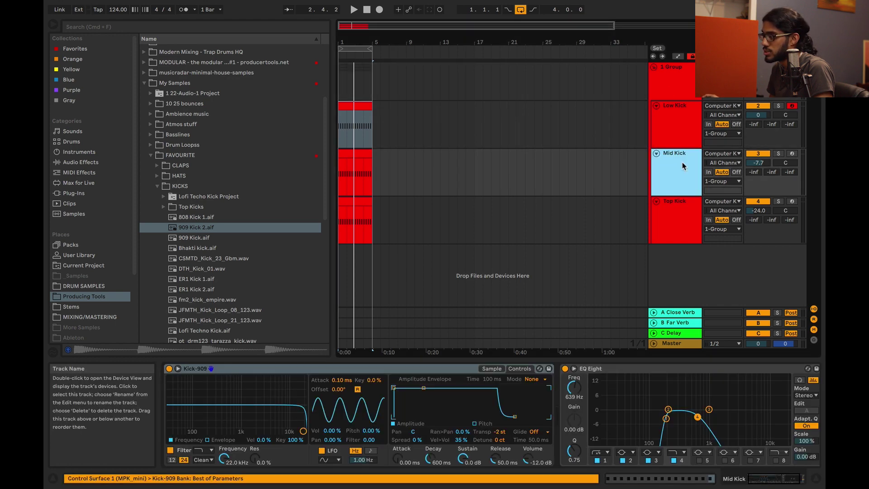
click(691, 125)
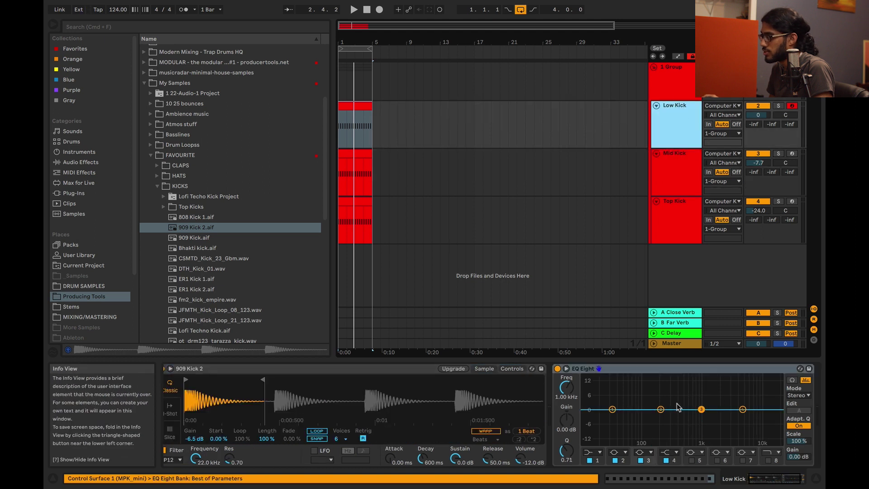
click(779, 106)
key(space)
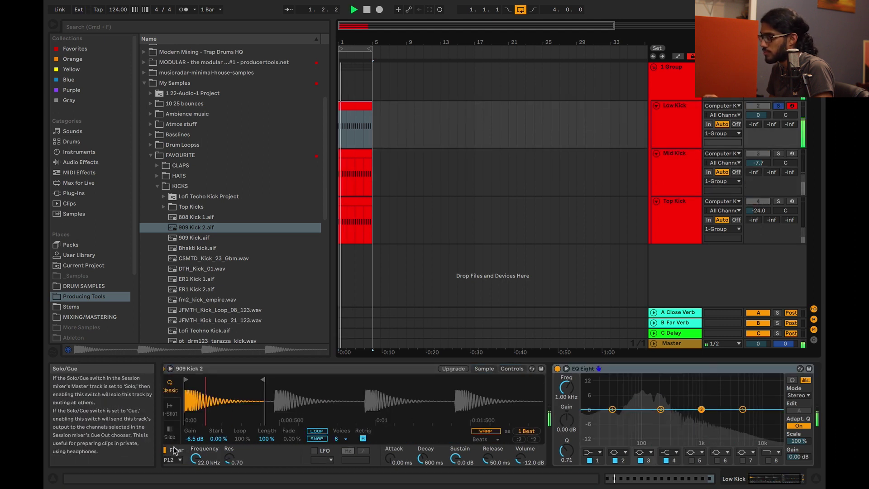
drag(194, 438, 194, 428)
key(space)
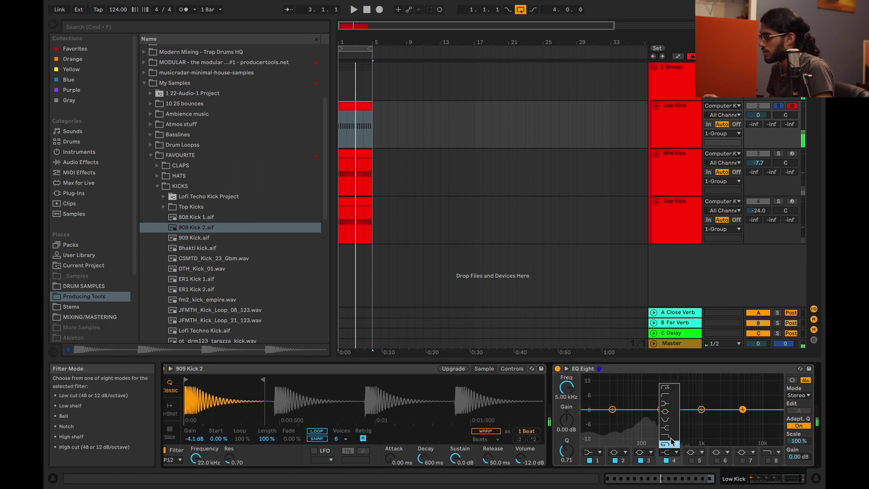
- Change band 4 of the Low Kick's EQ Eight to a high cut at 765 Hz
click(671, 436)
key(space)
drag(742, 409, 694, 417)
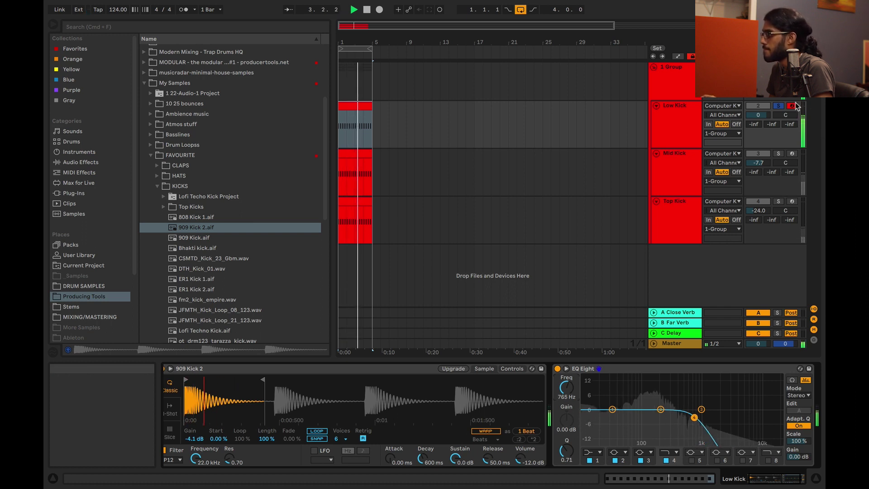
- With the Low Kick out of solo and the Mid Kick muted, set the Top Kick volume to -24.2 dB
click(780, 107)
click(758, 153)
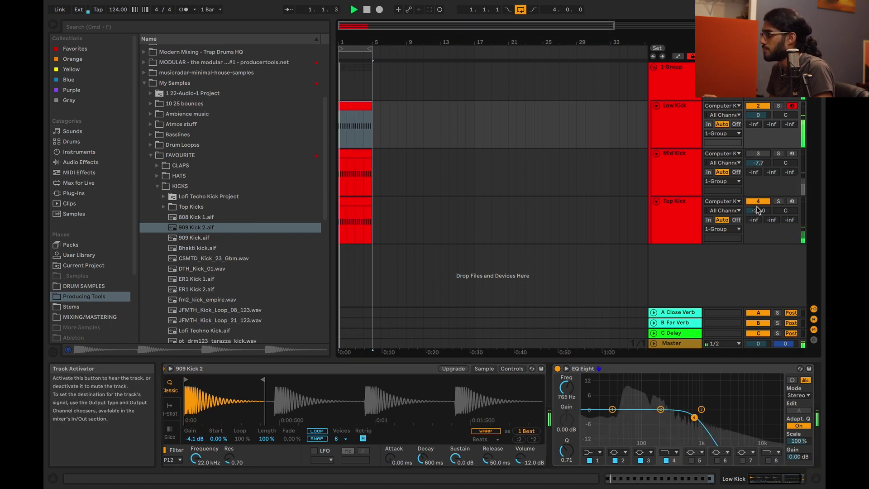
drag(759, 210, 758, 211)
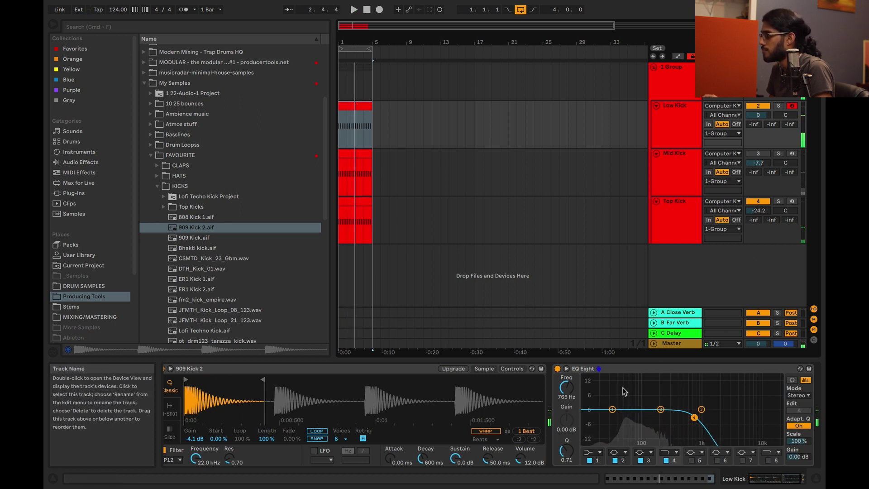
- Raise the Low Kick's EQ Eight high cut to 1.04 kHz and listen to it together with the Top Kick
drag(566, 388, 566, 403)
key(space)
drag(668, 417, 702, 418)
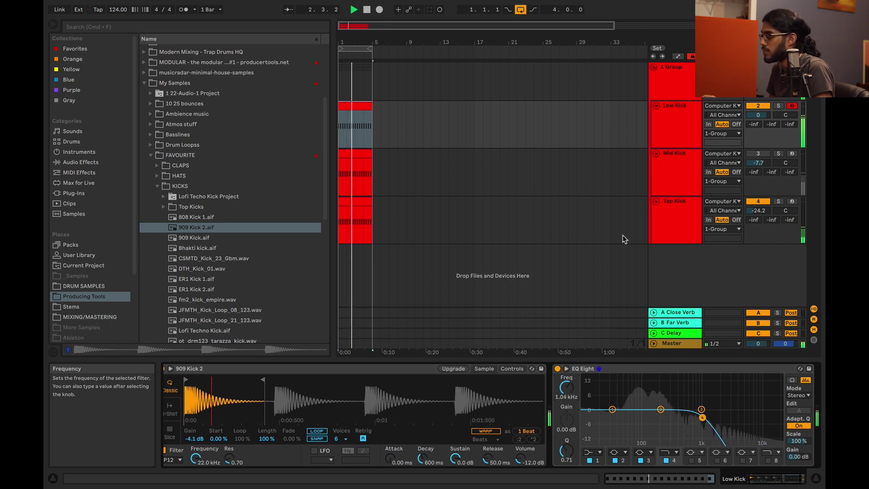
key(space)
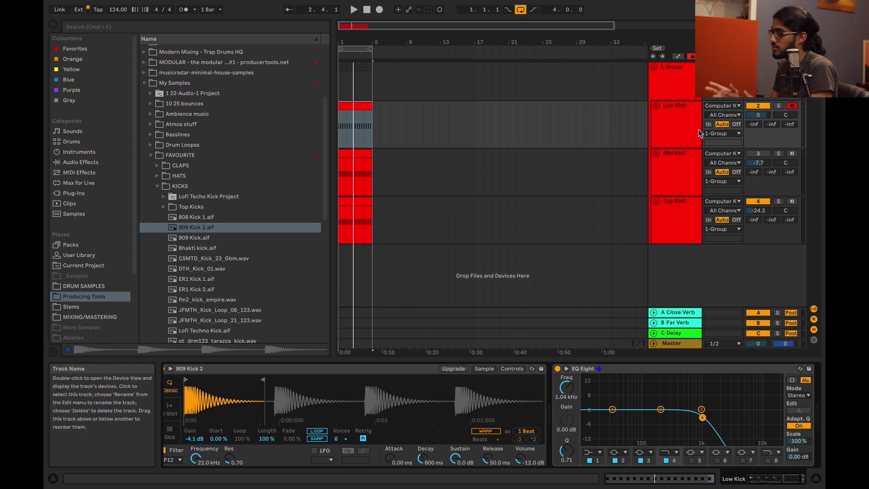
key(space)
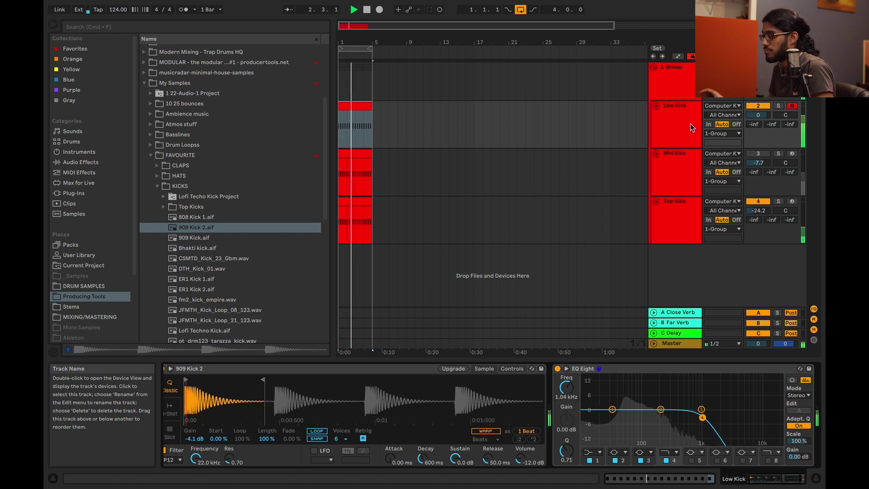
key(space)
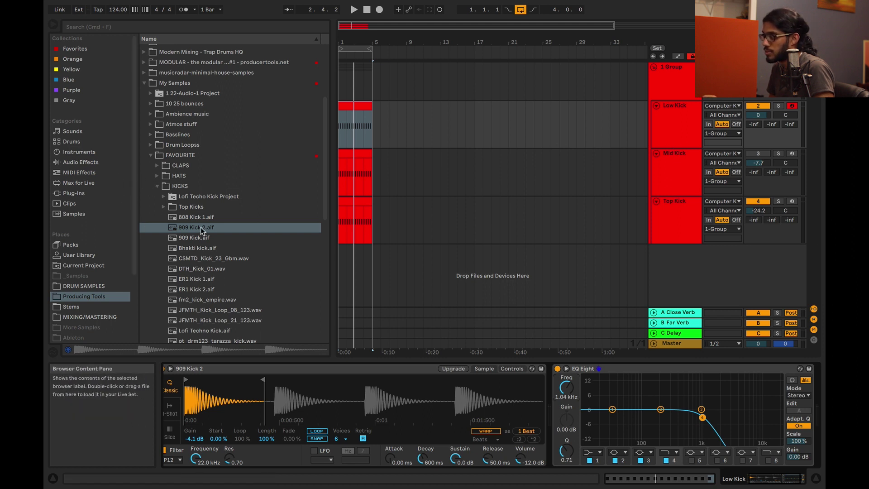
- Audition ER1 Kick 2 and ER1 Kick 1, plus the closed hi-hat samples in the HATS CH folder
click(186, 289)
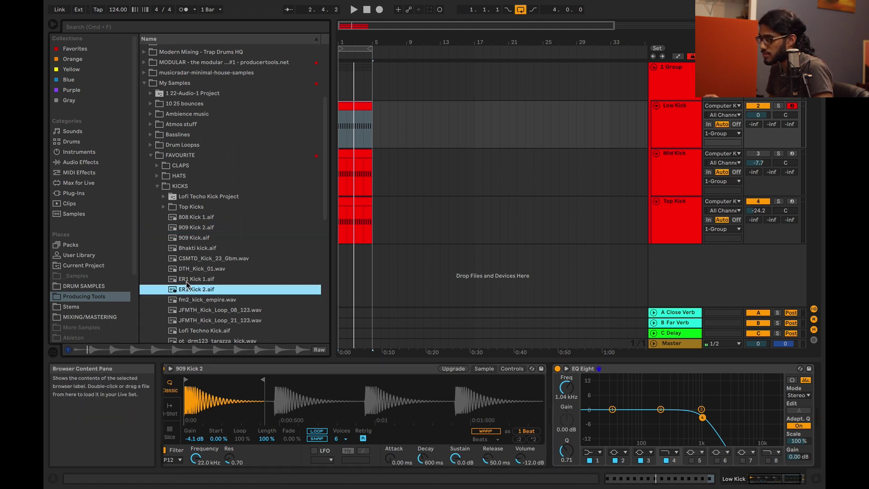
click(186, 282)
click(156, 176)
click(204, 207)
click(208, 228)
click(215, 198)
click(209, 237)
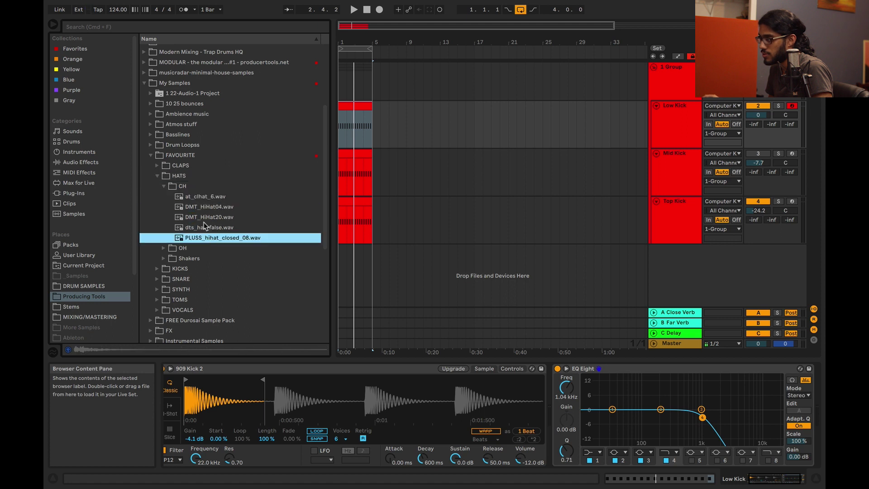
click(205, 228)
click(206, 237)
- Replace the Mid Kick's Simpler sample with PLUSS_hihat_closed_08.wav
click(688, 174)
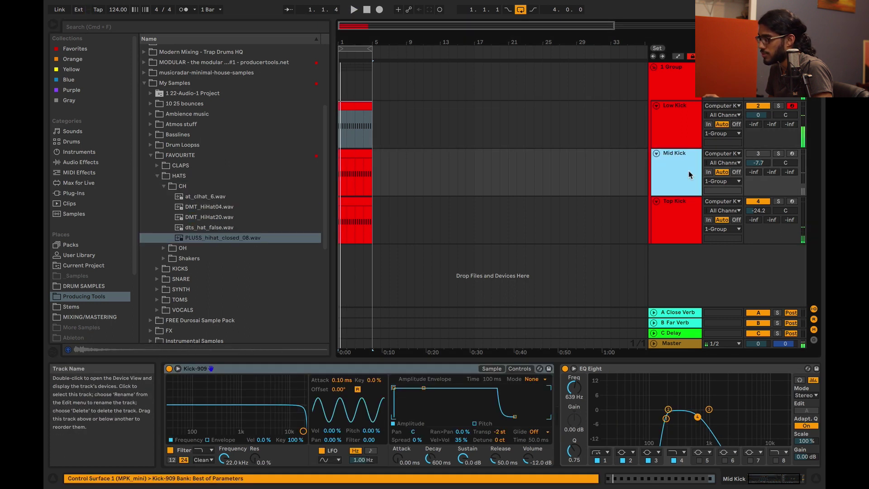
click(492, 369)
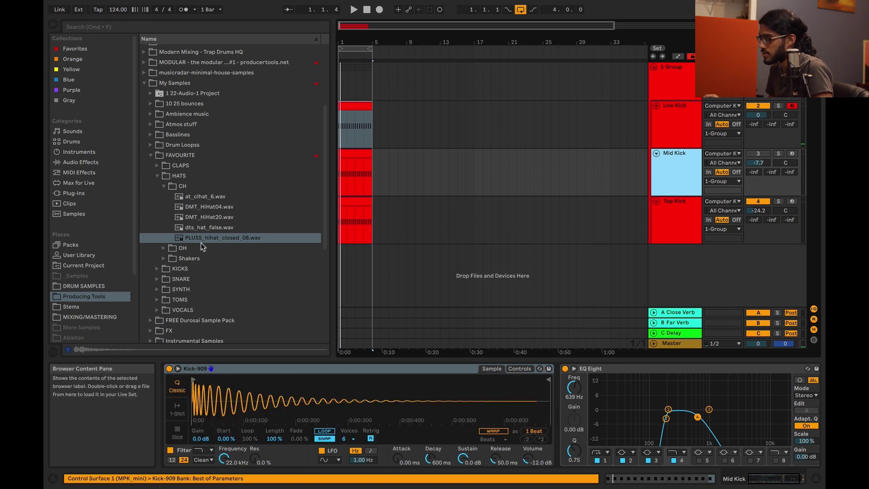
drag(203, 238, 209, 411)
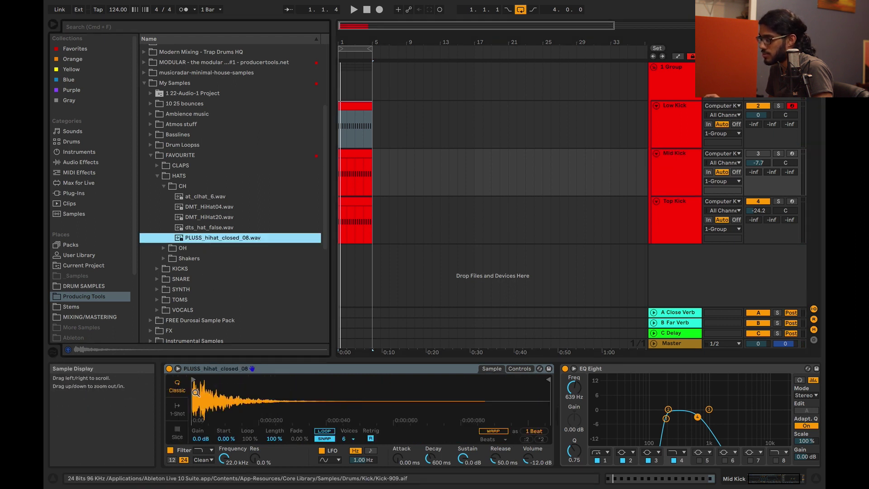
- Solo the Mid Kick, shape its amplitude envelope to a 45.7 ms decay with -inf sustain, and set its volume to -5.1 dB
click(519, 369)
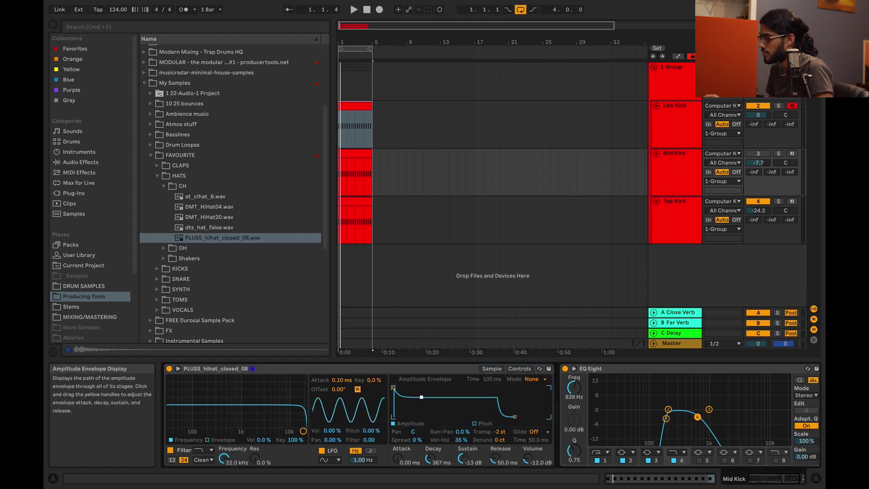
drag(422, 398, 407, 417)
click(777, 154)
key(space)
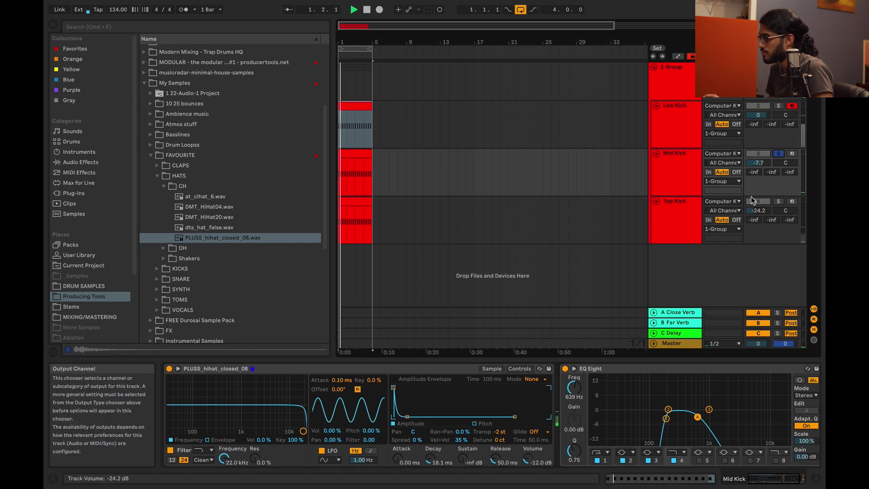
drag(407, 416, 412, 416)
drag(758, 162, 758, 161)
key(space)
key(space)
click(778, 153)
click(777, 153)
key(space)
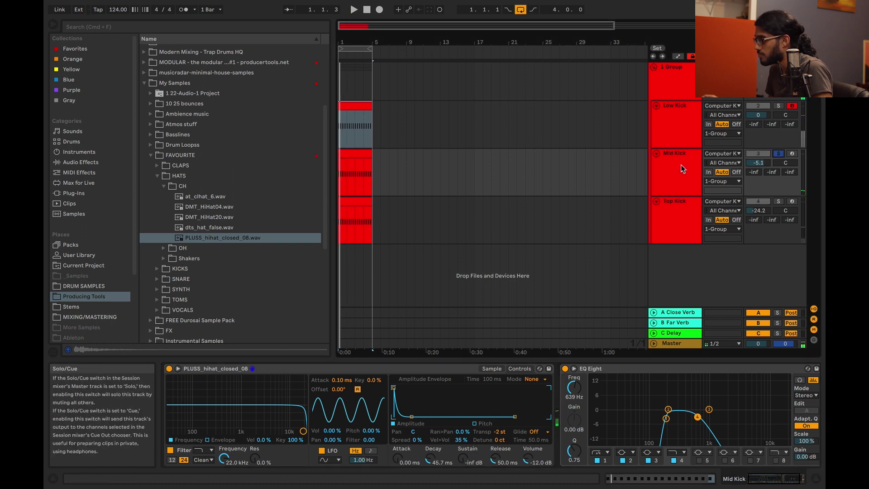
- Open the Mid Kick's EQ high cut to 22.0 kHz and tighten its decay to 16.1 ms, leaving it unsoloed at -3.7 dB
drag(698, 416, 787, 417)
drag(411, 416, 407, 416)
drag(758, 162, 759, 166)
click(778, 153)
- Transpose the Mid Kick sample to -31 st and set its EQ high cut to 7.58 kHz, comparing the mix with it muted and unmuted
mouse_move(500, 431)
mouse_down()
mouse_move(499, 451)
mouse_move(501, 437)
mouse_up()
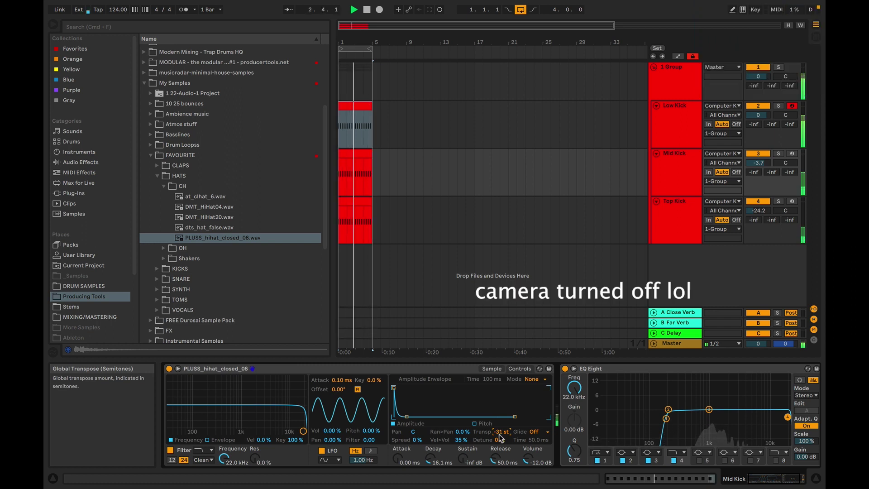
key(space)
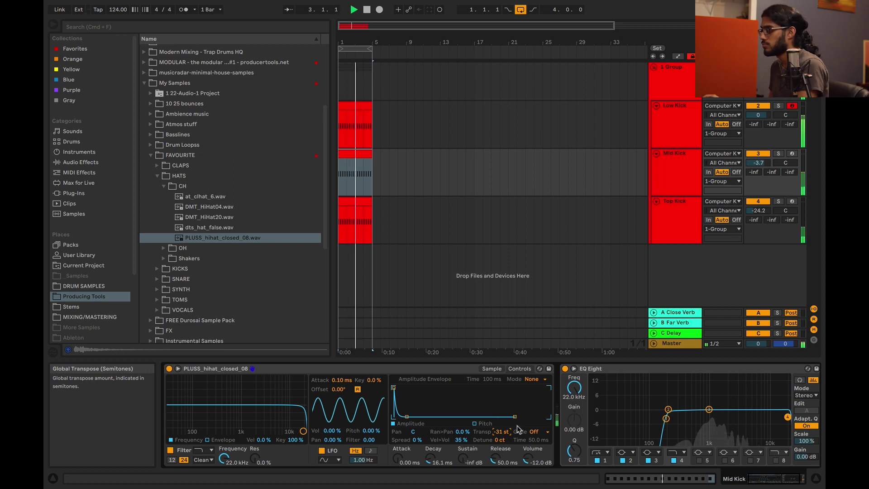
click(767, 154)
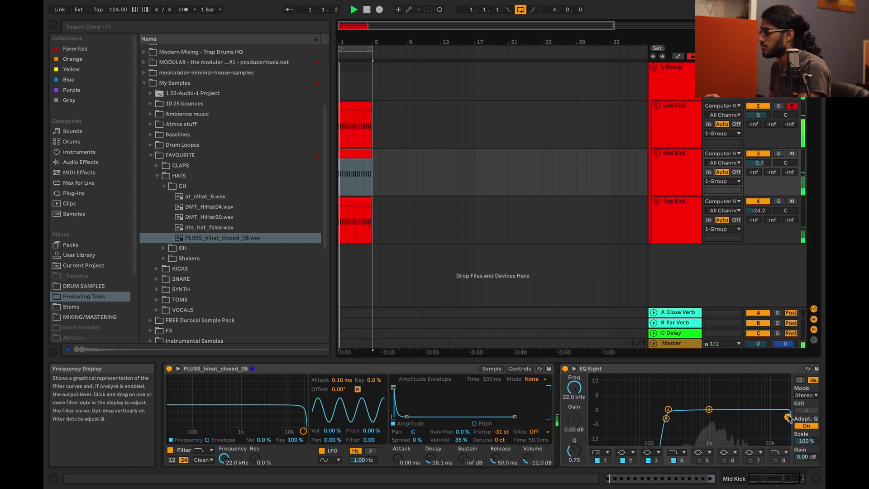
drag(788, 417, 760, 417)
click(764, 155)
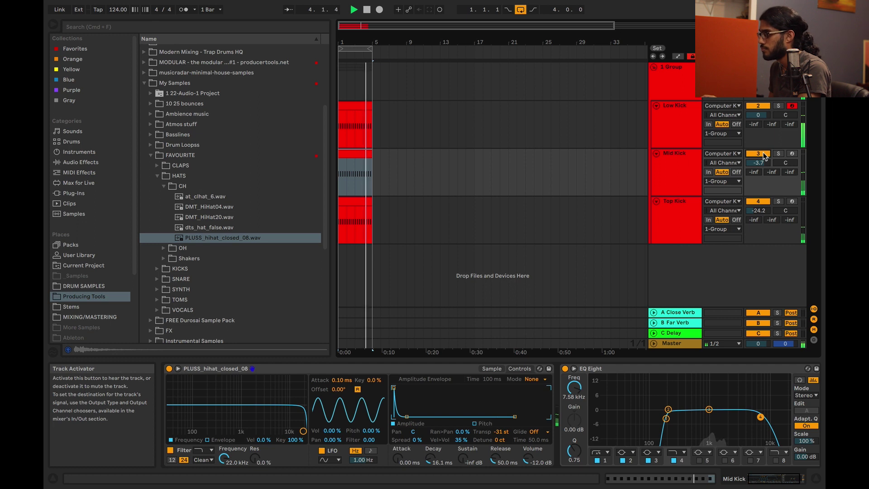
click(764, 154)
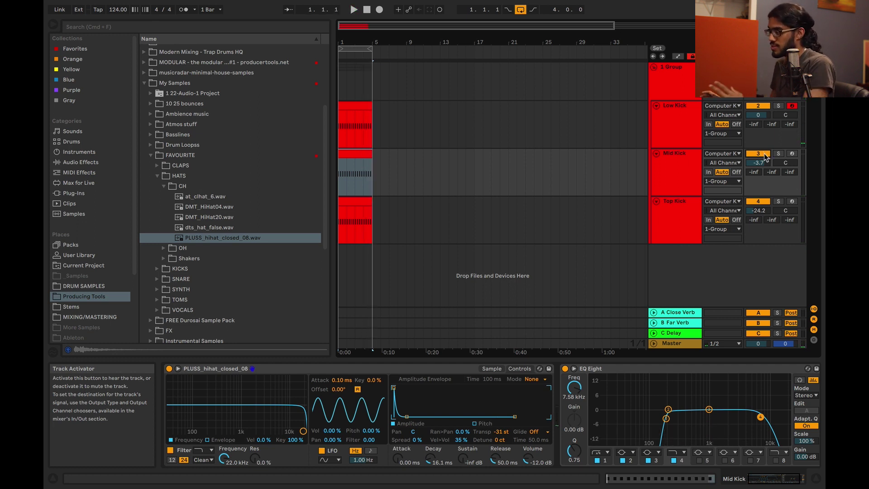
- Review the Low, Top and Mid Kick devices, and set the Mid Kick volume to -4.0 dB during playback
click(670, 123)
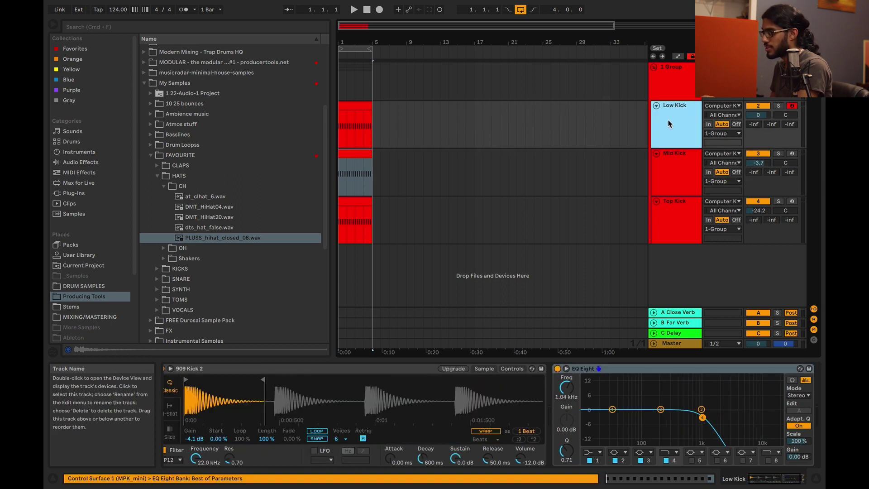
click(675, 231)
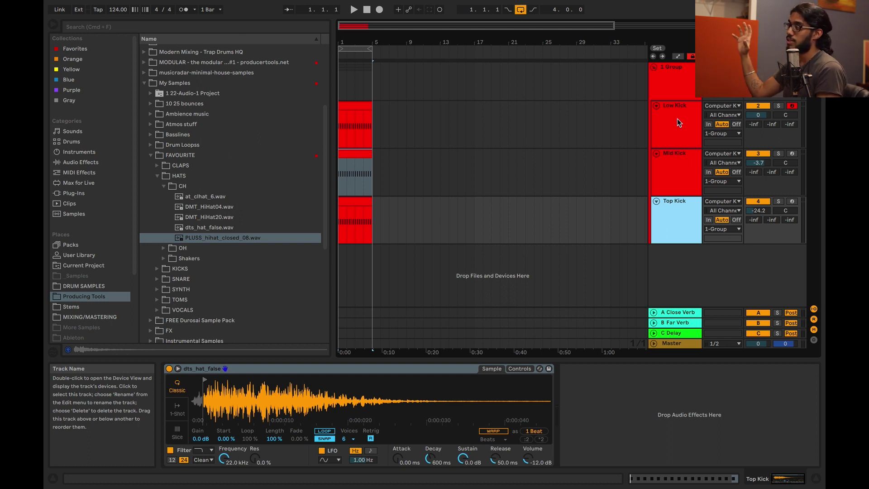
click(685, 168)
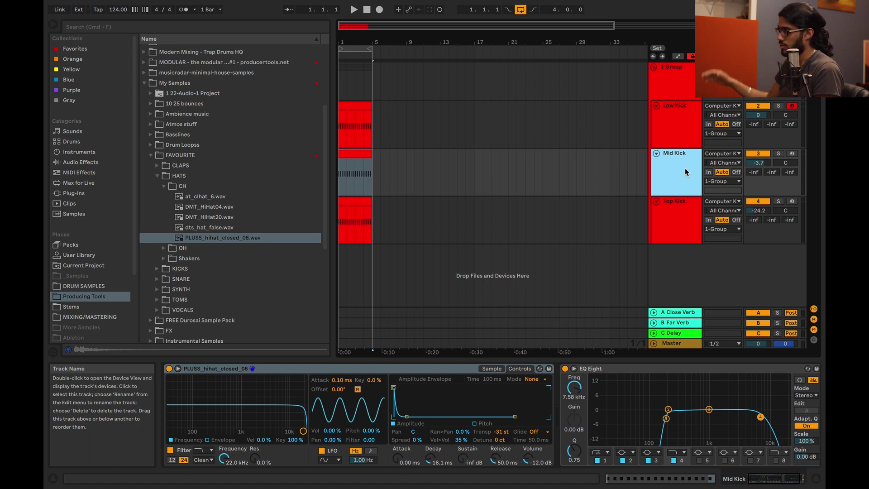
key(space)
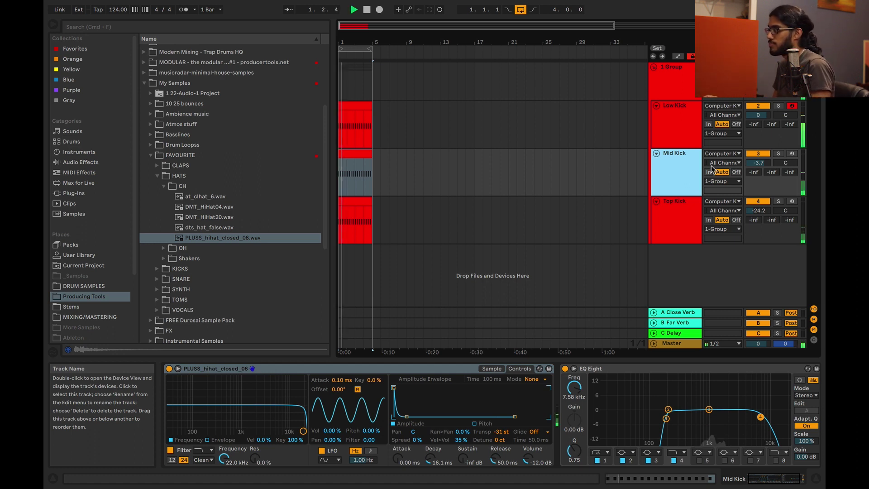
drag(757, 163, 757, 166)
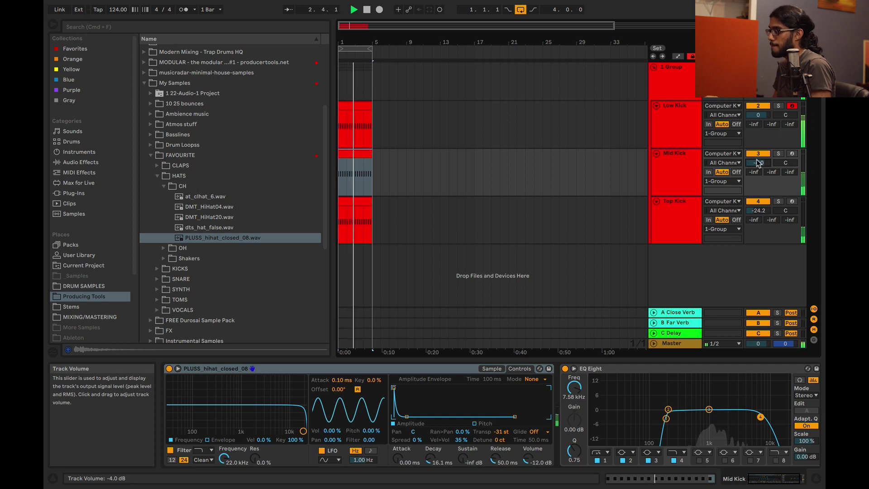
- Switch on the group's Drum Buss and listen to the layered kick through it
click(665, 91)
click(173, 369)
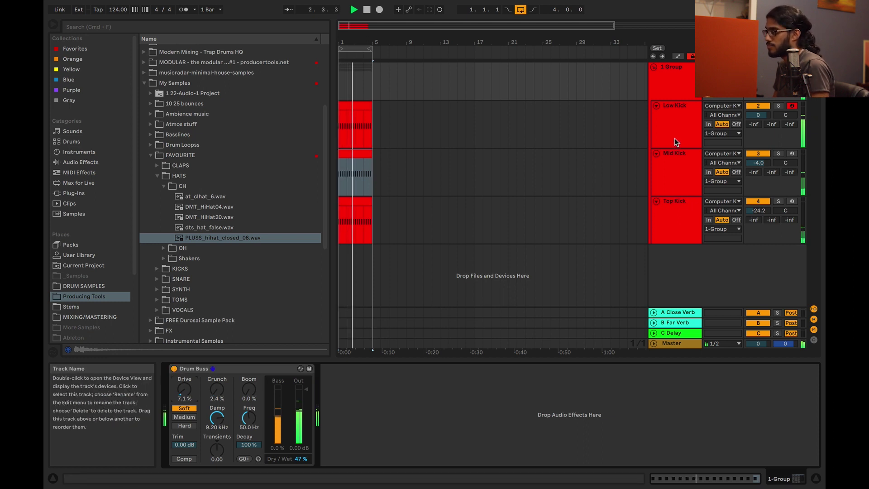
key(space)
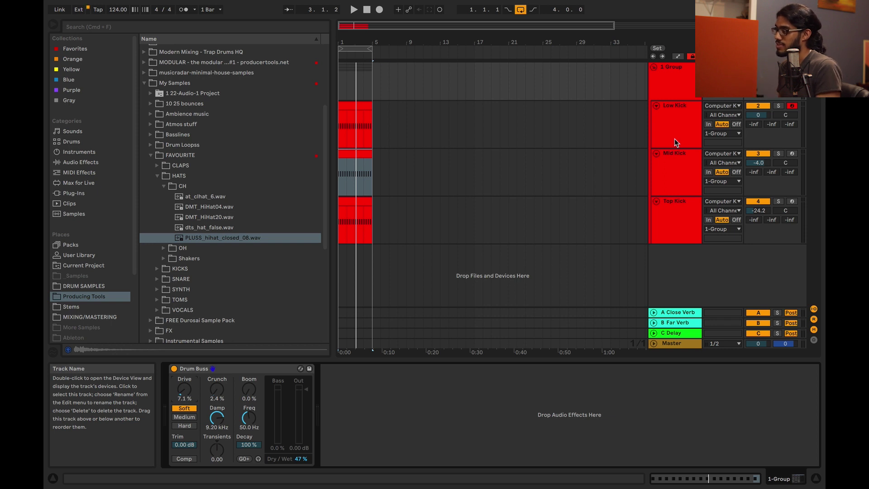
- Show the Low Kick's Simpler controls and try adjusting its amplitude envelope attack
click(672, 139)
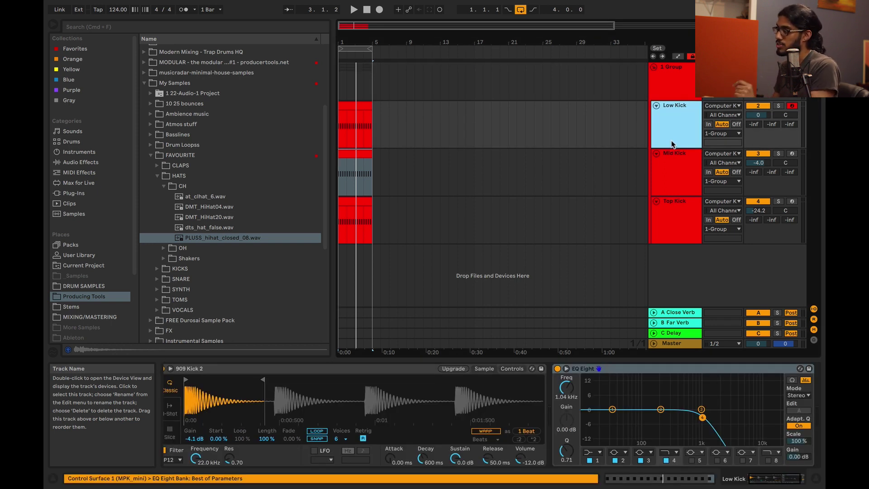
click(511, 369)
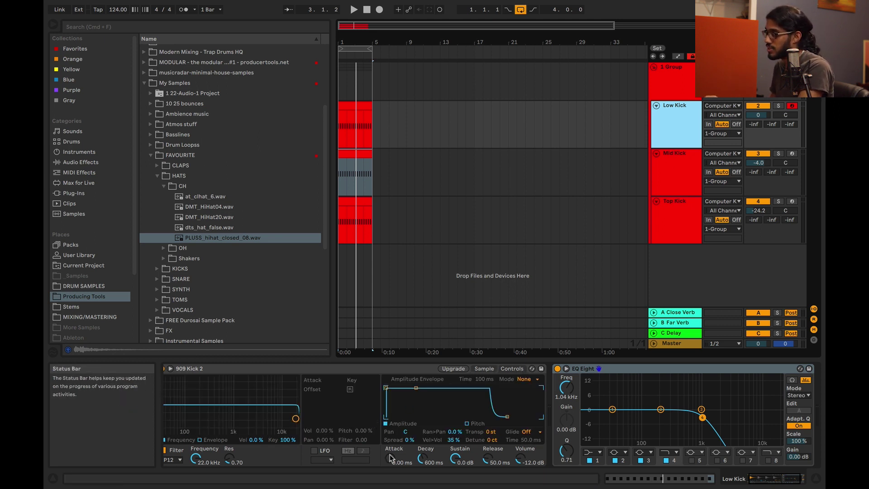
drag(390, 456, 389, 450)
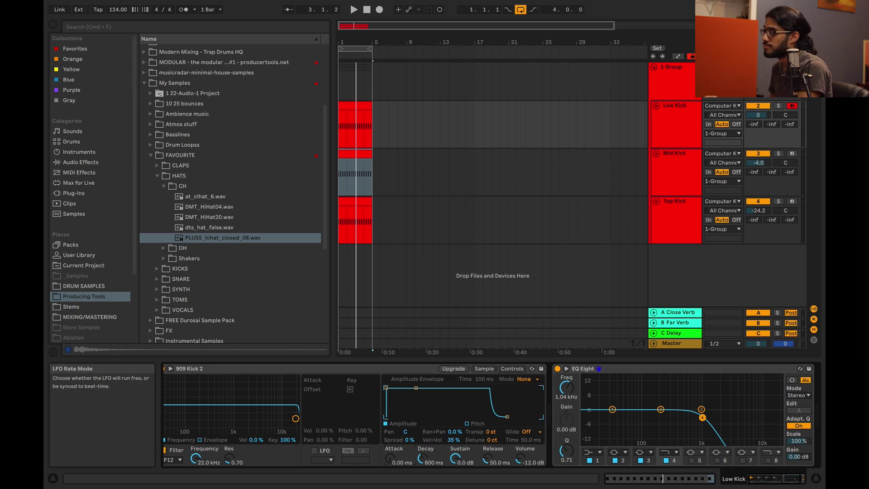
- Replace the Low Kick's Simpler sample with 808 Kick 1.aif from the favourite KICKS folder
click(694, 109)
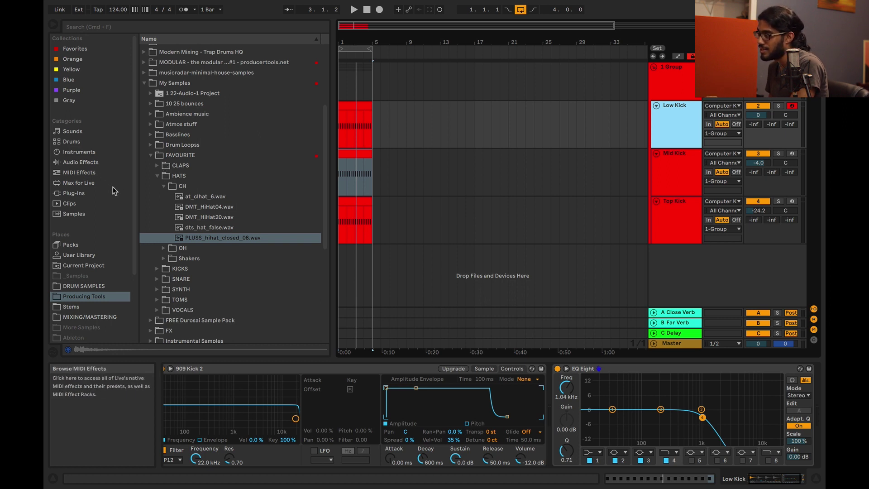
click(156, 176)
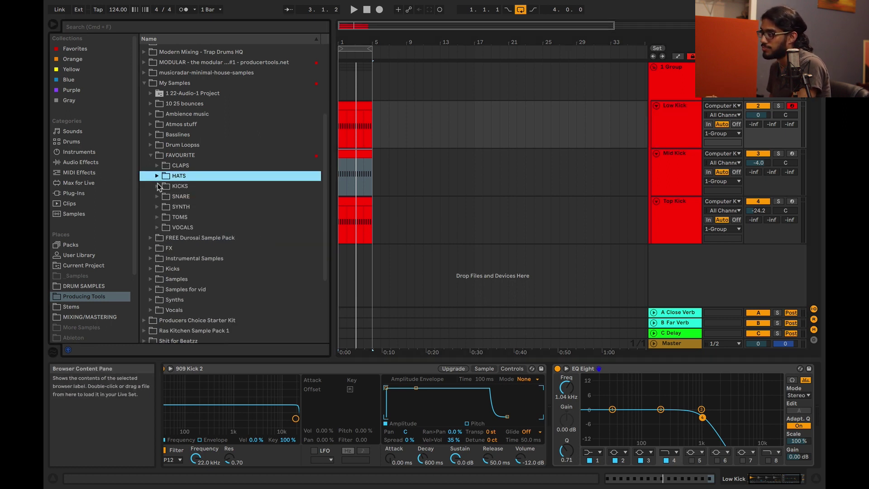
click(157, 186)
click(189, 217)
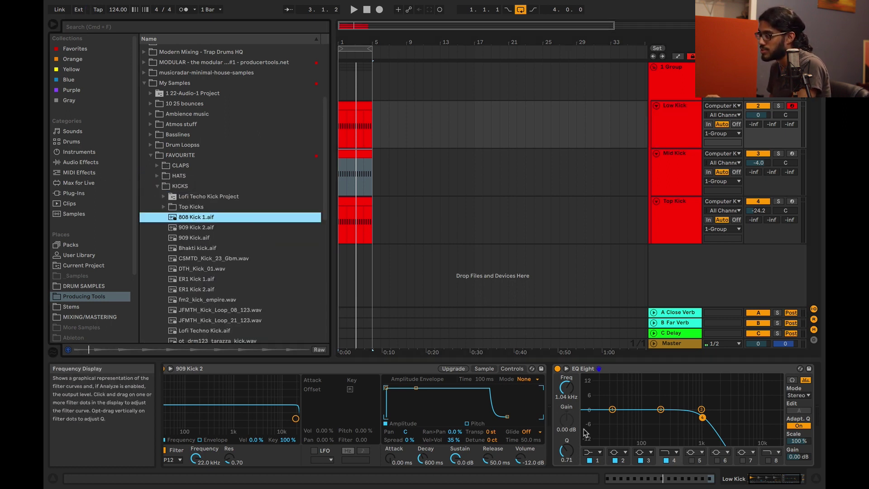
mouse_move(206, 222)
mouse_down()
mouse_move(229, 407)
mouse_move(228, 389)
mouse_move(201, 381)
mouse_move(249, 389)
mouse_move(308, 382)
mouse_move(225, 380)
mouse_up()
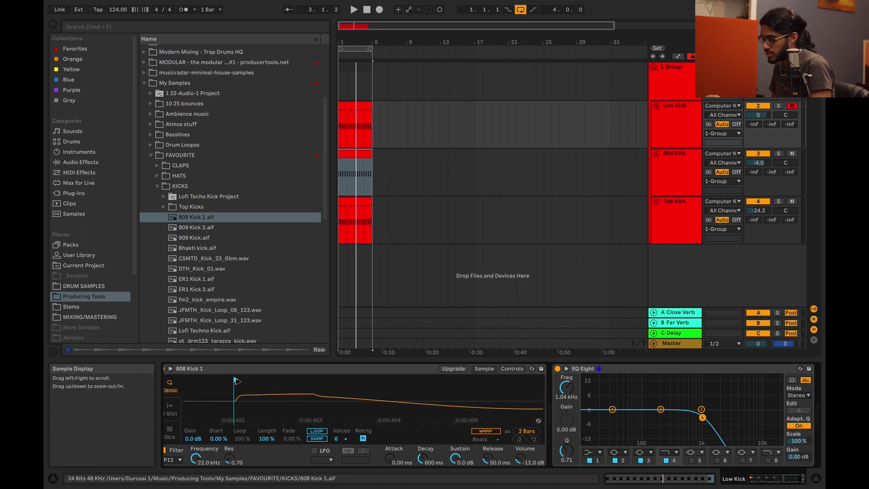
- Solo the Low Kick, set its 808 sample gain to 6.5 dB and open its EQ high cut to 22.0 kHz
click(778, 106)
key(space)
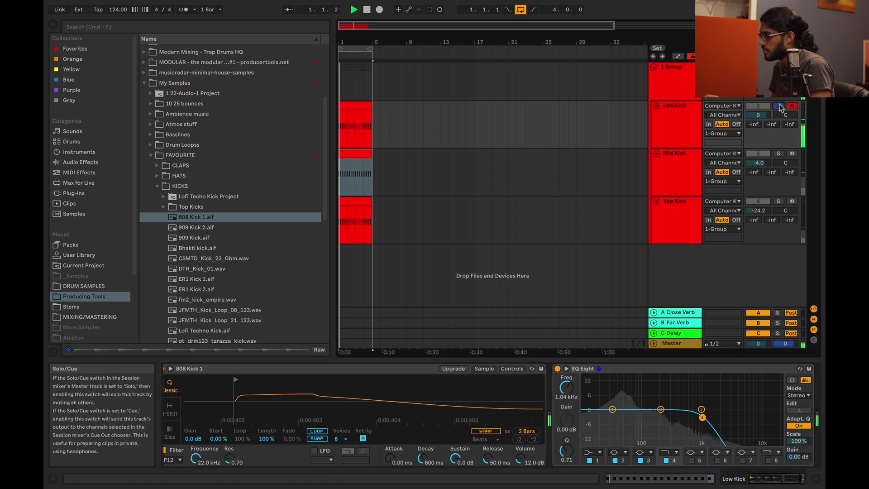
key(space)
drag(194, 438, 213, 375)
key(space)
drag(193, 438, 194, 434)
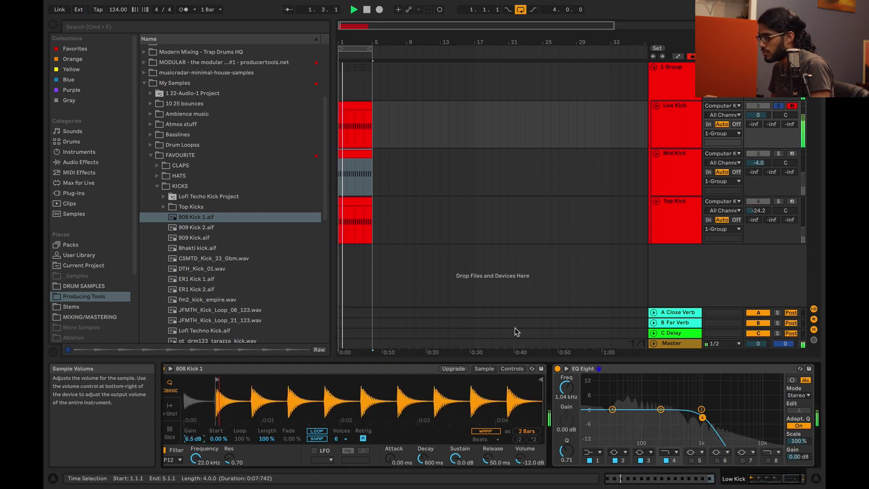
drag(702, 418, 780, 419)
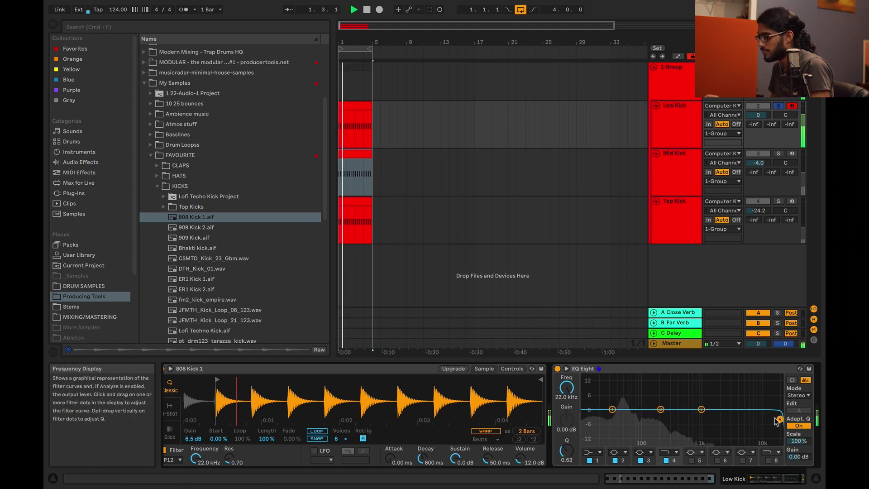
- Shape the Low Kick's amplitude envelope to a 7.31 ms attack, 736 ms decay and -inf sustain during playback
click(509, 369)
key(space)
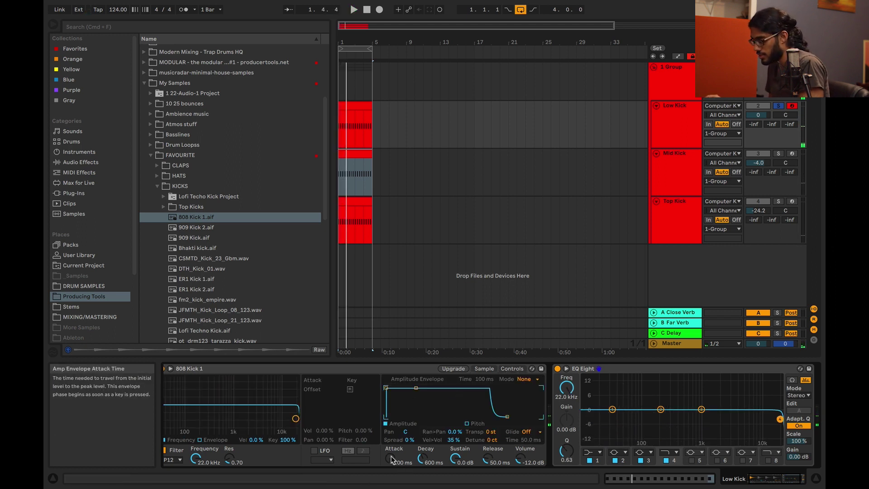
drag(397, 456, 398, 430)
key(space)
drag(431, 388, 434, 416)
drag(401, 388, 400, 388)
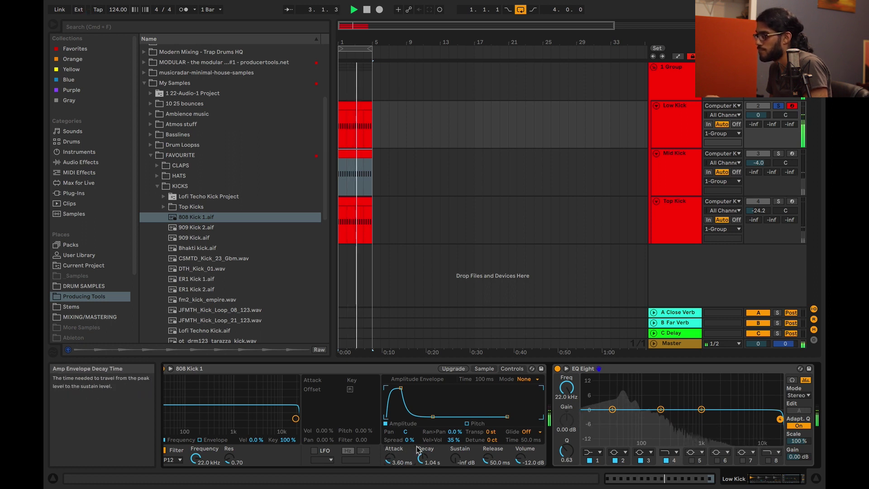
drag(421, 459, 394, 458)
drag(438, 416, 439, 418)
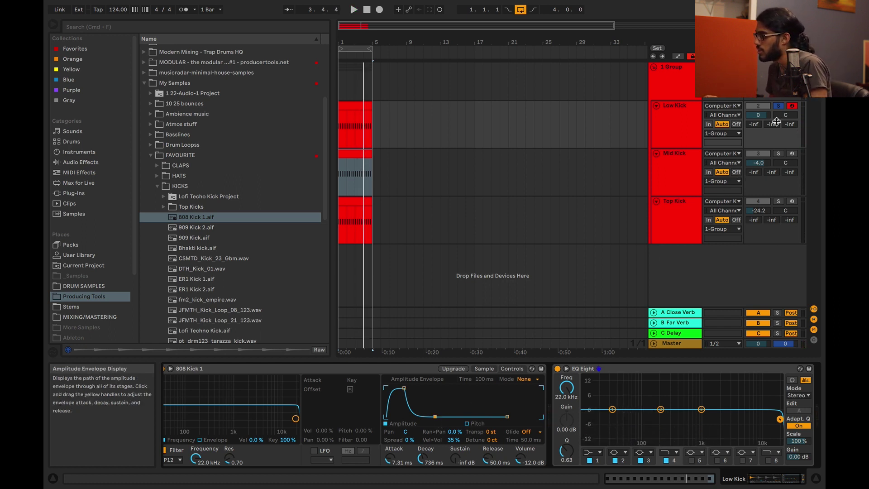
- With the Low Kick out of solo and the Mid Kick muted, set the Top Kick volume to -29.0 dB
click(693, 116)
click(778, 106)
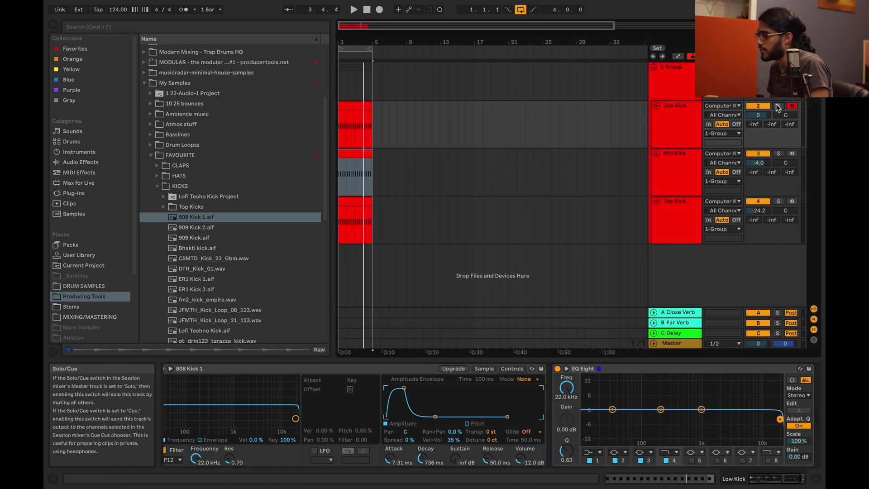
click(685, 210)
click(766, 144)
click(764, 154)
key(space)
mouse_move(757, 211)
mouse_down()
mouse_move(757, 228)
mouse_move(757, 214)
mouse_up()
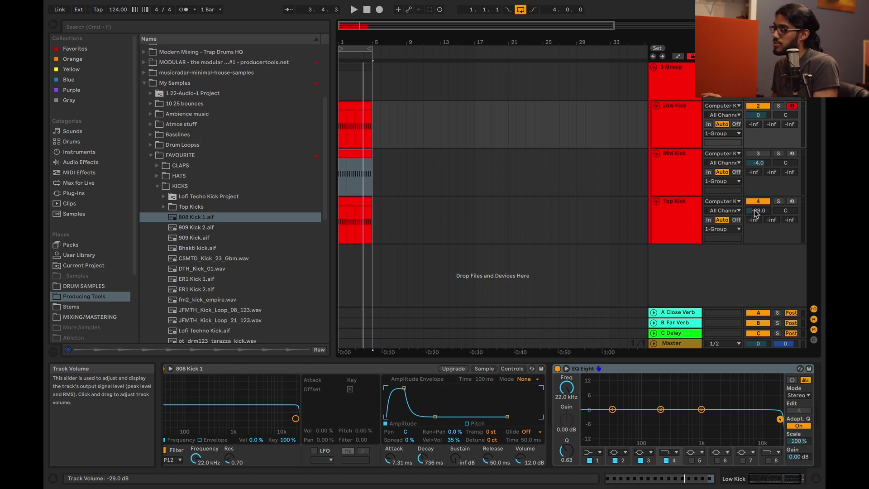
- Inspect the devices on the Low Kick and Top Kick tracks to compare the two layers
click(685, 131)
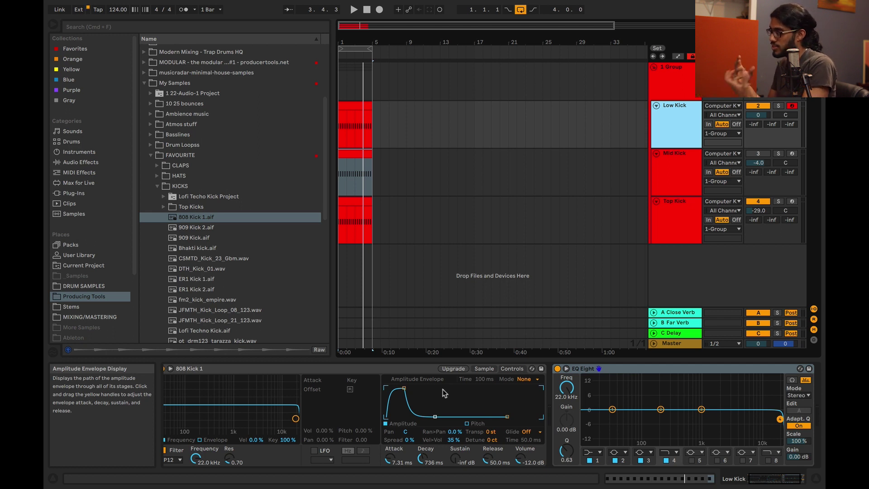
click(655, 238)
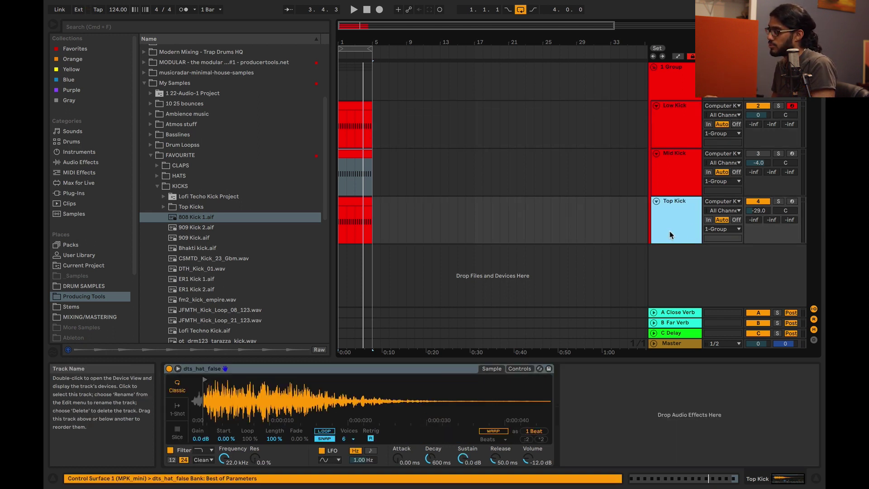
click(674, 79)
click(674, 111)
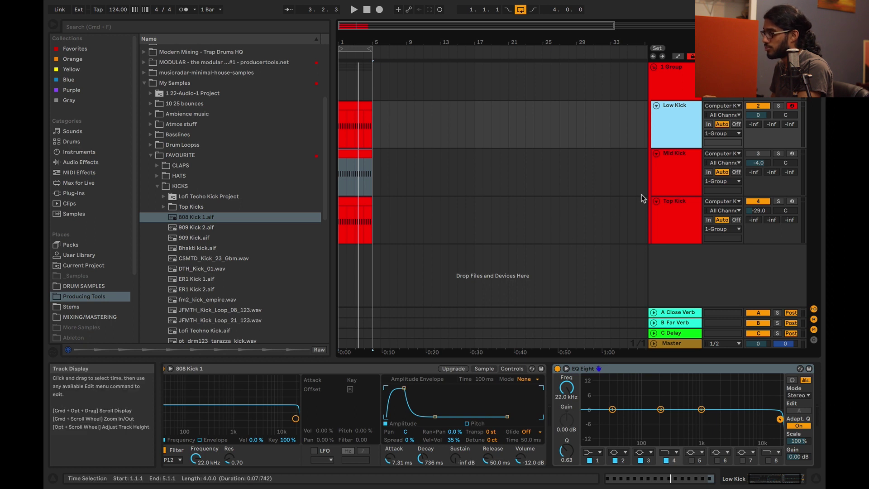
- Unmute the Mid Kick and lower its track volume to -13.6 dB while playing the layered kick
click(674, 174)
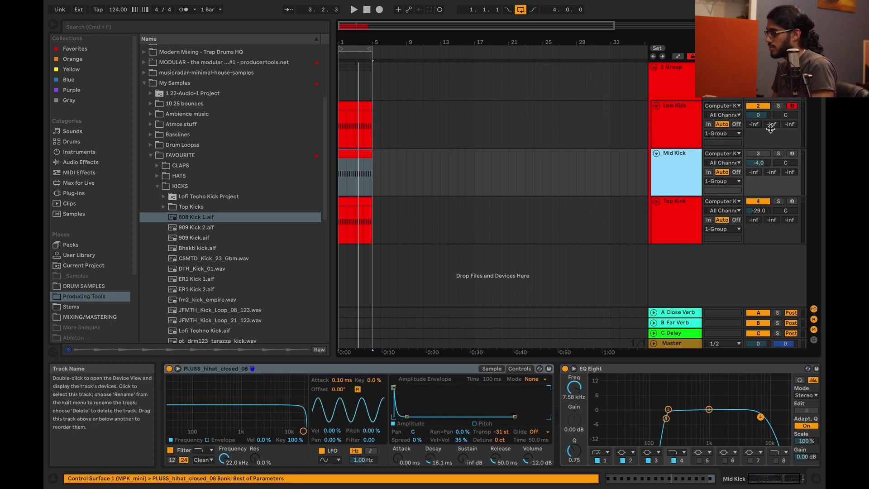
click(762, 153)
key(space)
mouse_move(759, 163)
mouse_down()
mouse_move(758, 184)
mouse_move(765, 163)
mouse_up()
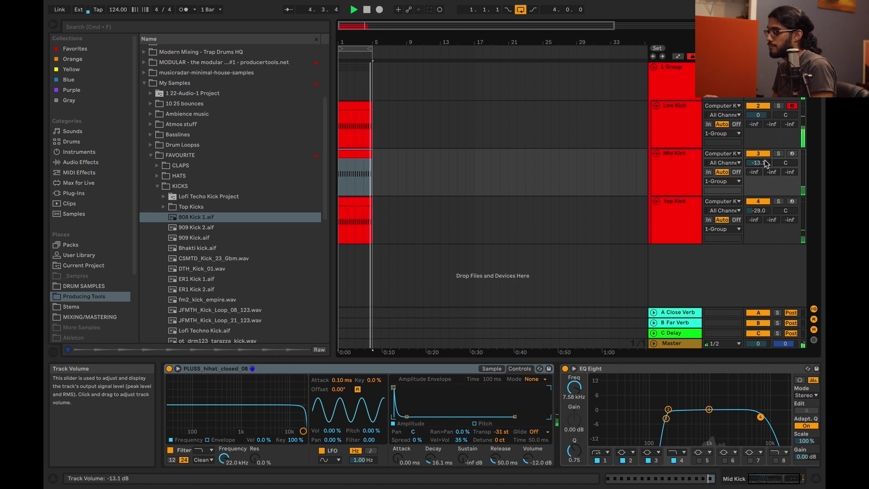
scroll(765, 164, down, 5)
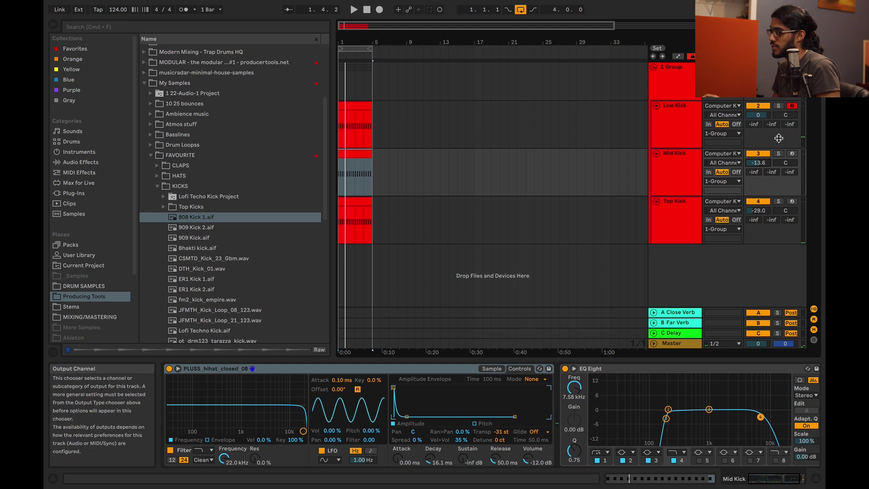